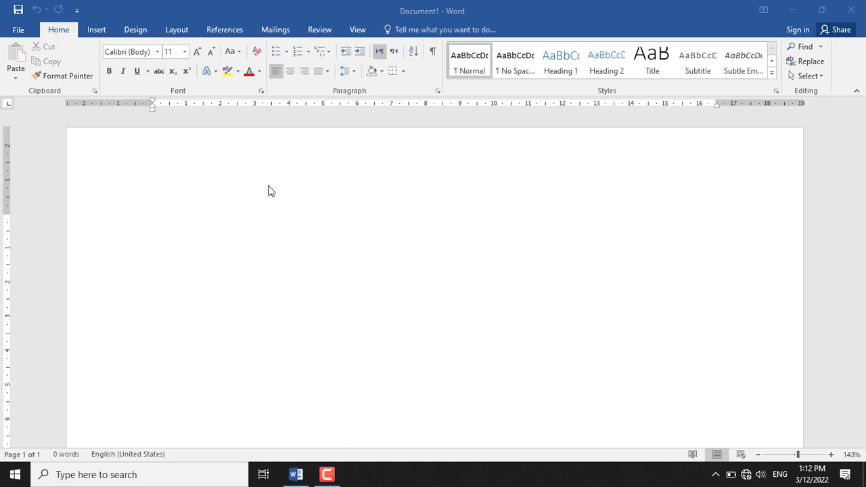
Insert a new equation into the blank document and fill it with the built-in Binomial Theorem formula
{"action": "left_click", "coordinate": [97, 30]}
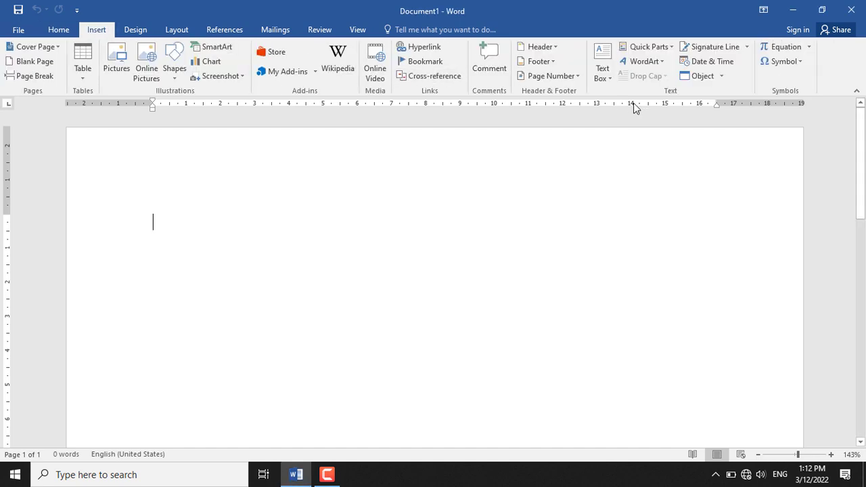
{"action": "left_click", "coordinate": [809, 46]}
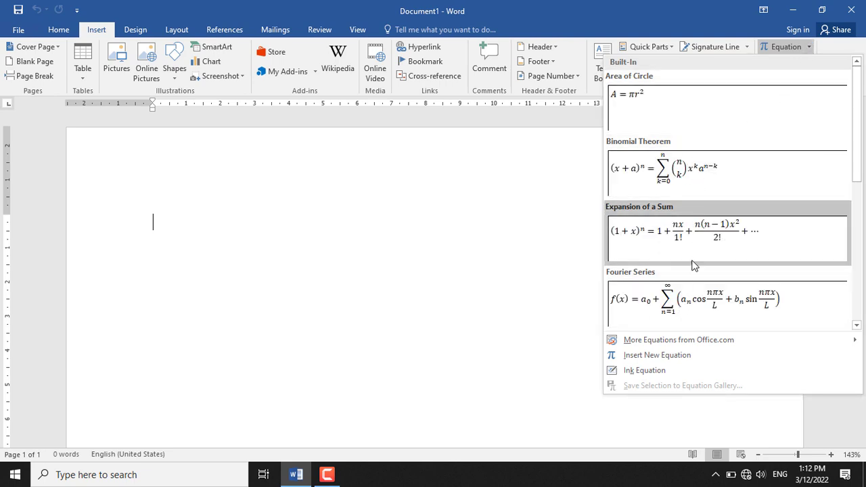
{"action": "left_click", "coordinate": [526, 243]}
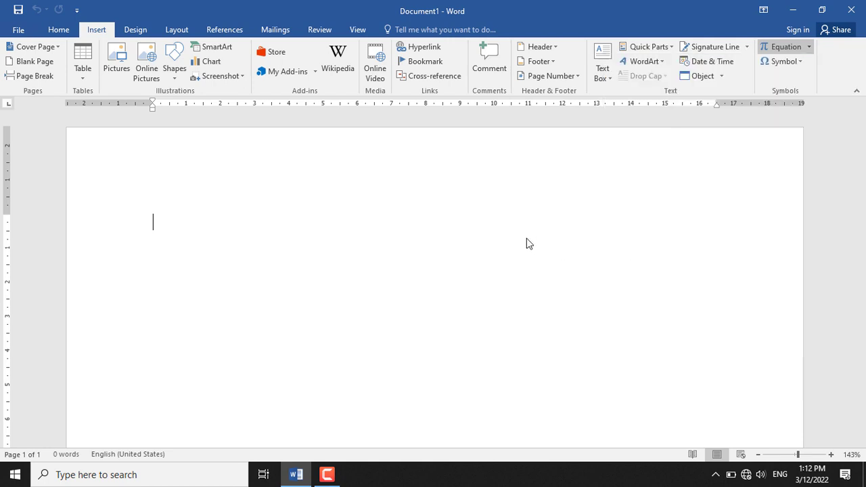
{"action": "left_click", "coordinate": [776, 49]}
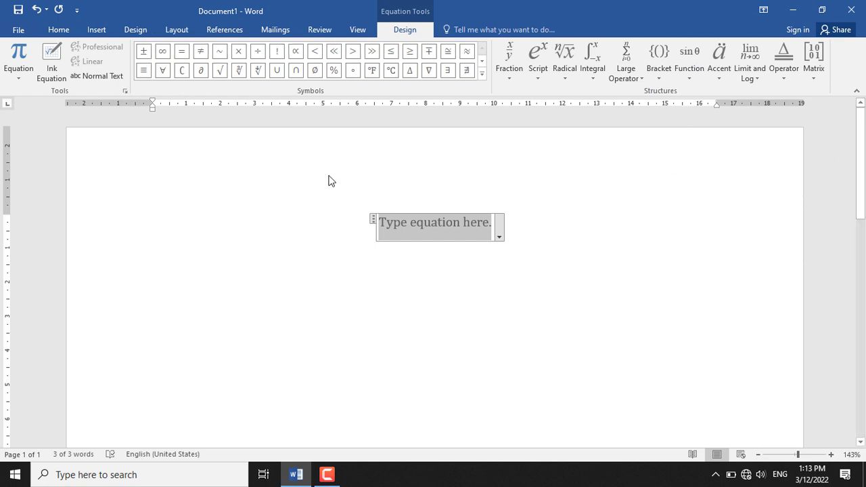
{"action": "left_click", "coordinate": [17, 77]}
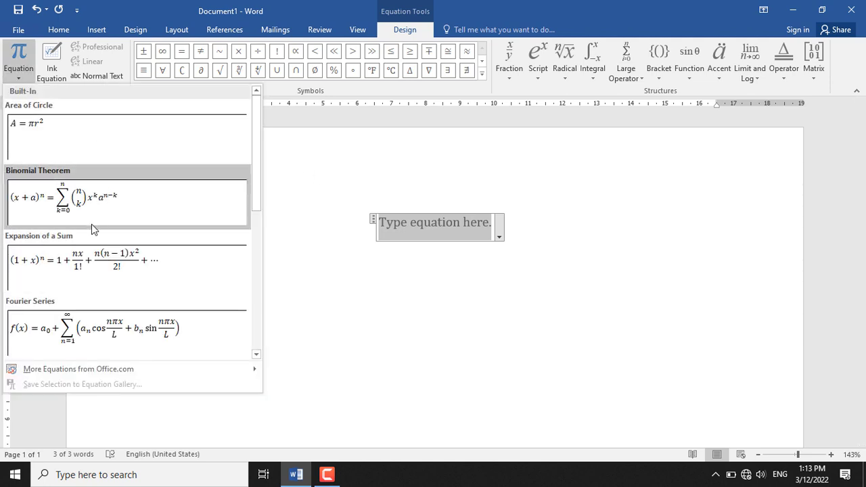
{"action": "scroll", "coordinate": [98, 239], "scroll_direction": "down", "scroll_amount": 5}
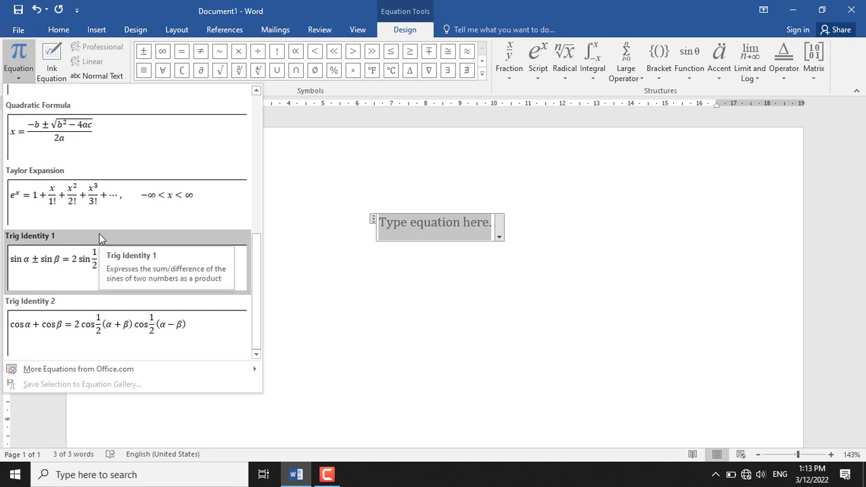
{"action": "scroll", "coordinate": [100, 236], "scroll_direction": "up", "scroll_amount": 5}
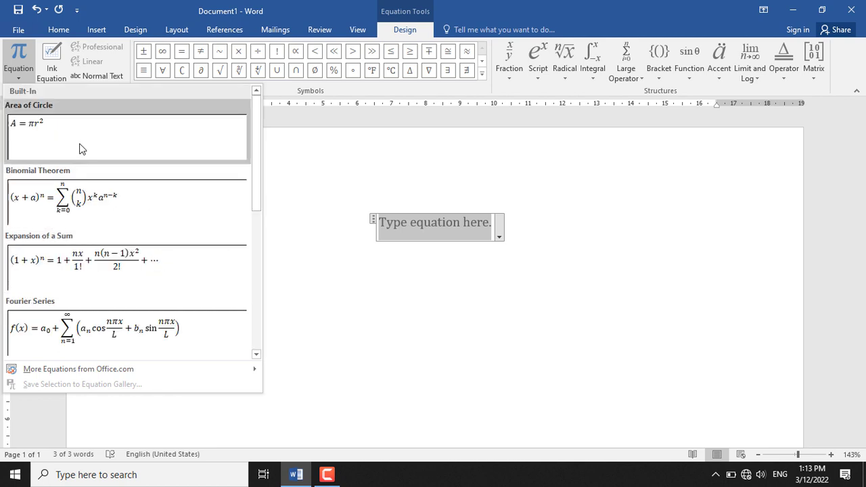
{"action": "left_click", "coordinate": [92, 203]}
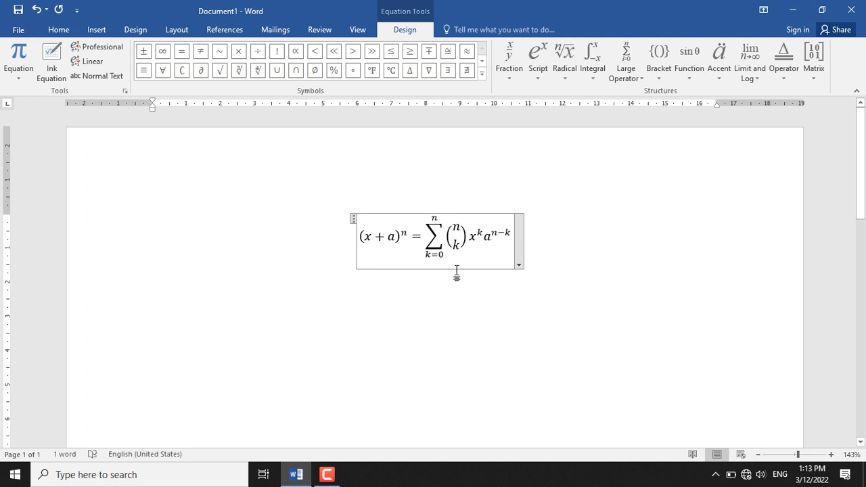
Set the binomial equation's justification to Left
{"action": "left_click", "coordinate": [567, 245]}
{"action": "left_click_drag", "start_coordinate": [567, 245], "coordinate": [467, 234]}
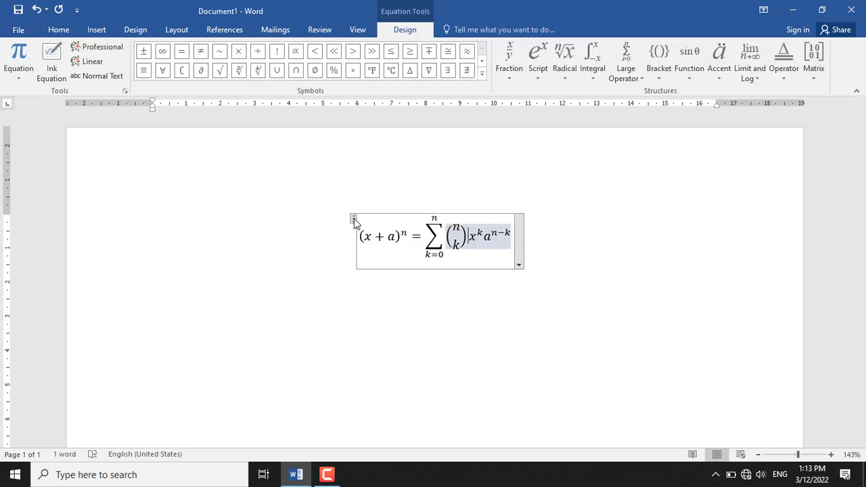
{"action": "left_click_drag", "start_coordinate": [498, 235], "coordinate": [494, 247]}
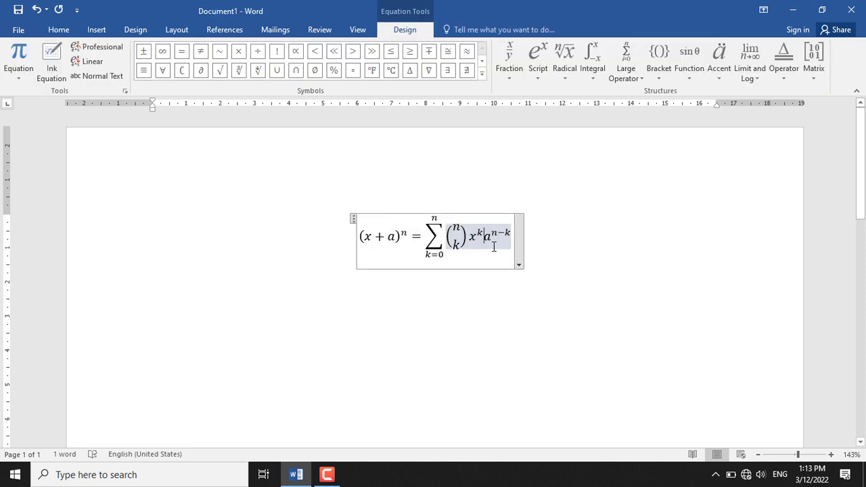
{"action": "left_click", "coordinate": [518, 265]}
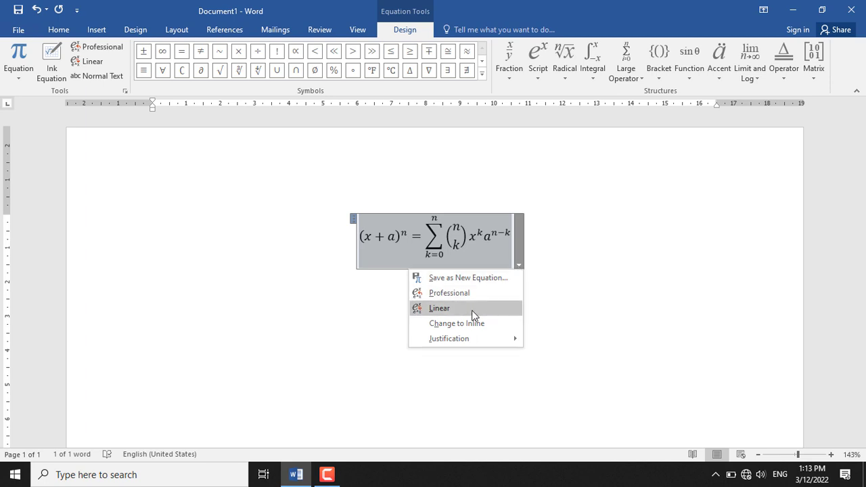
{"action": "mouse_move", "coordinate": [479, 342]}
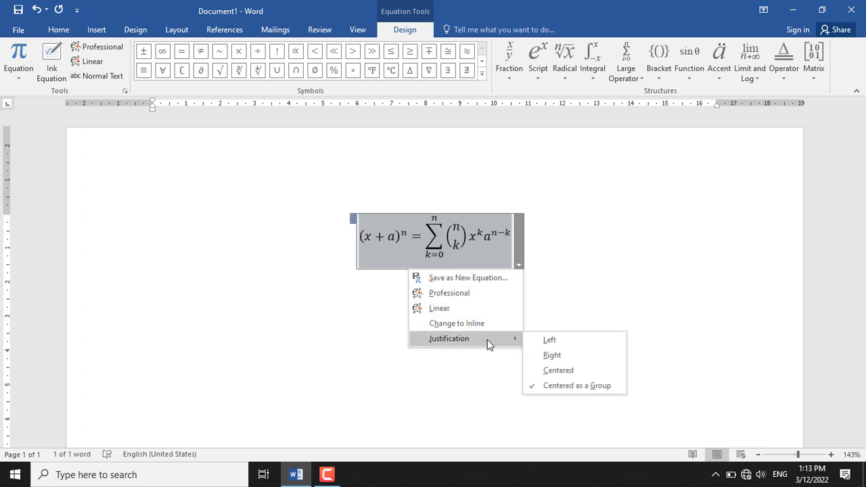
{"action": "left_click", "coordinate": [551, 341]}
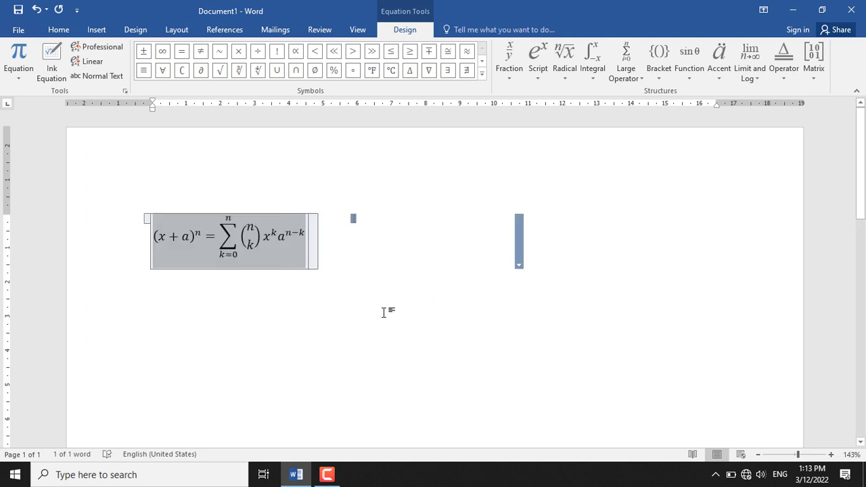
Set the binomial equation's justification to Right
{"action": "left_click", "coordinate": [373, 267]}
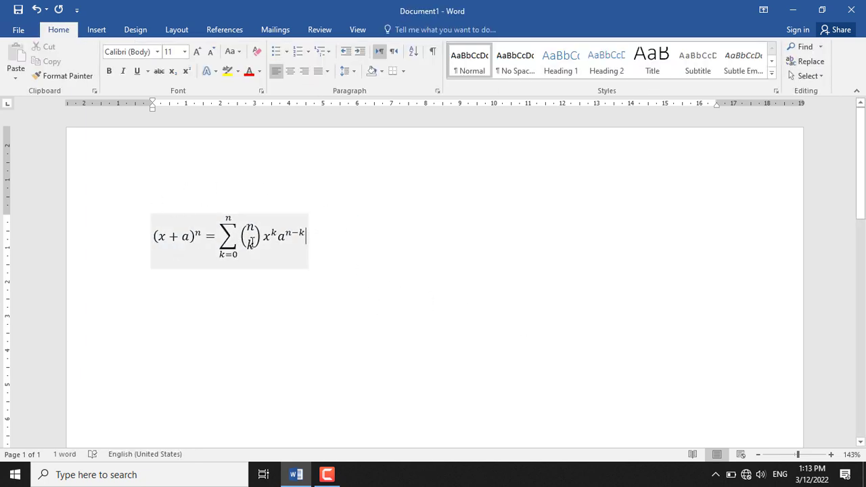
{"action": "left_click", "coordinate": [312, 265]}
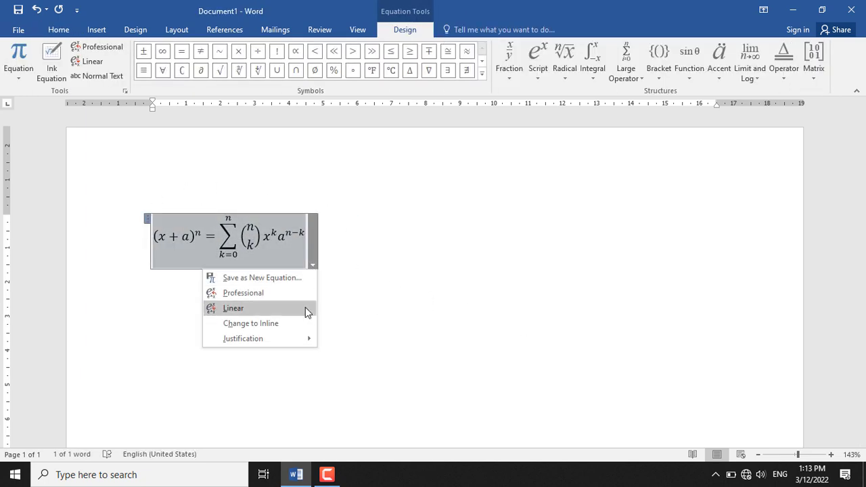
{"action": "left_click", "coordinate": [353, 356]}
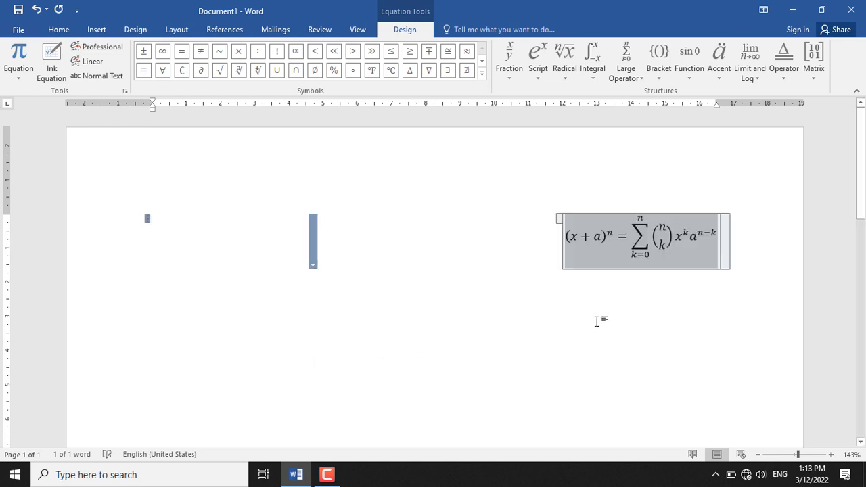
Set the binomial equation's justification to Centered
{"action": "left_click", "coordinate": [728, 267]}
{"action": "mouse_move", "coordinate": [717, 341]}
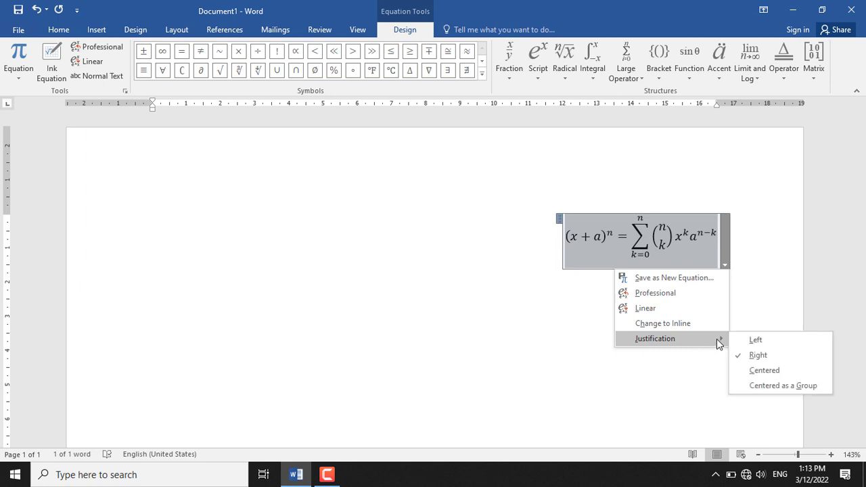
{"action": "left_click", "coordinate": [778, 373]}
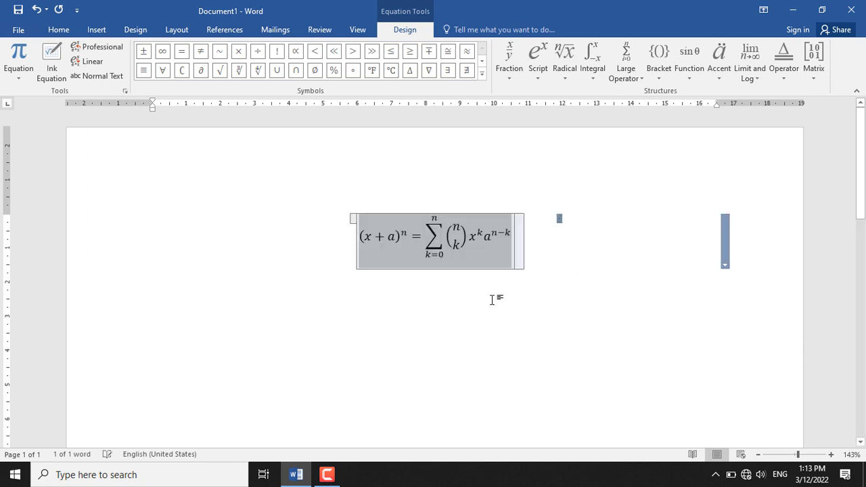
{"action": "left_click", "coordinate": [487, 323]}
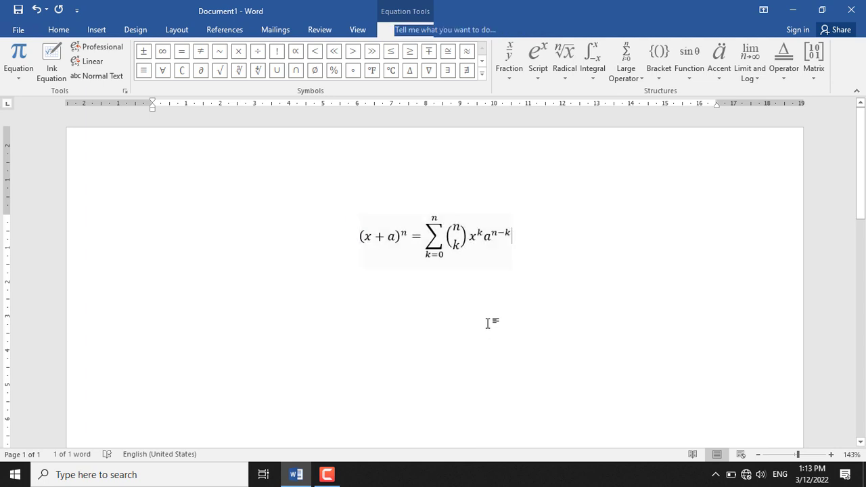
{"action": "left_click", "coordinate": [478, 250]}
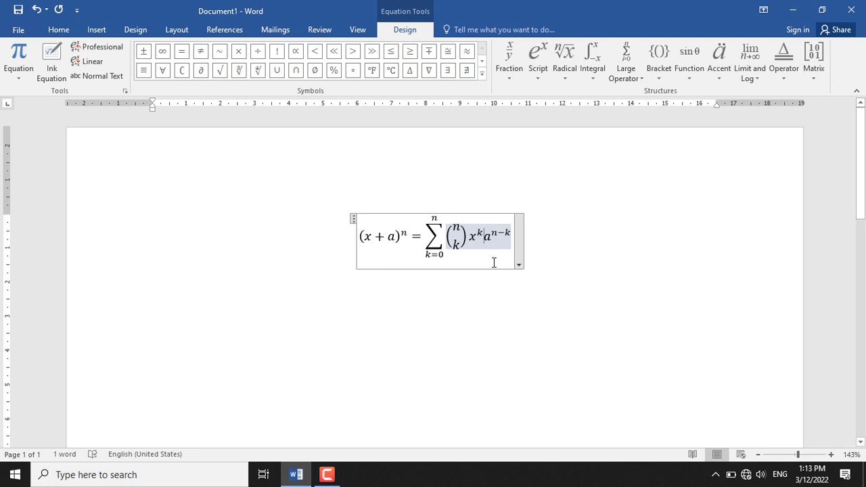
{"action": "left_click", "coordinate": [19, 76]}
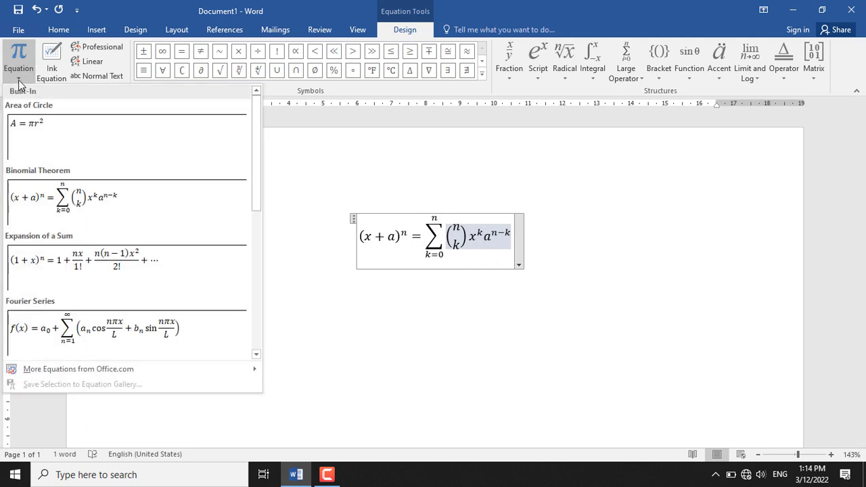
{"action": "left_click", "coordinate": [350, 177]}
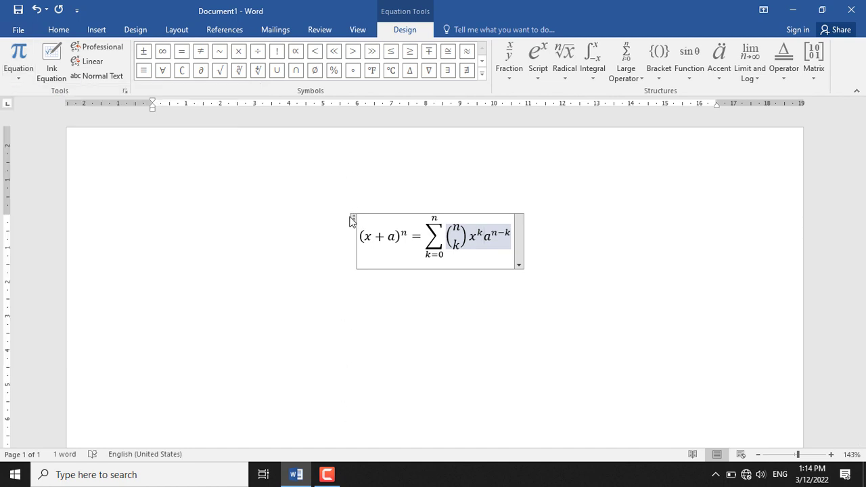
{"action": "left_click", "coordinate": [19, 76]}
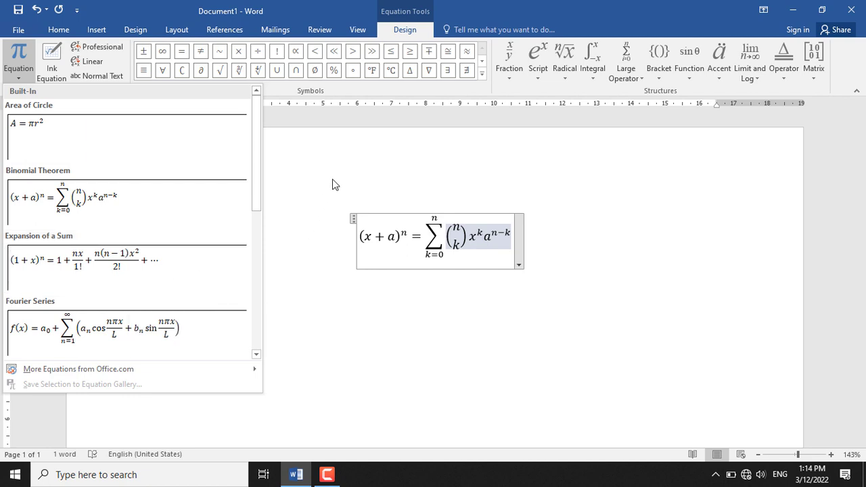
{"action": "left_click", "coordinate": [406, 203]}
Select the whole binomial equation and delete it from the document
{"action": "left_click", "coordinate": [352, 220]}
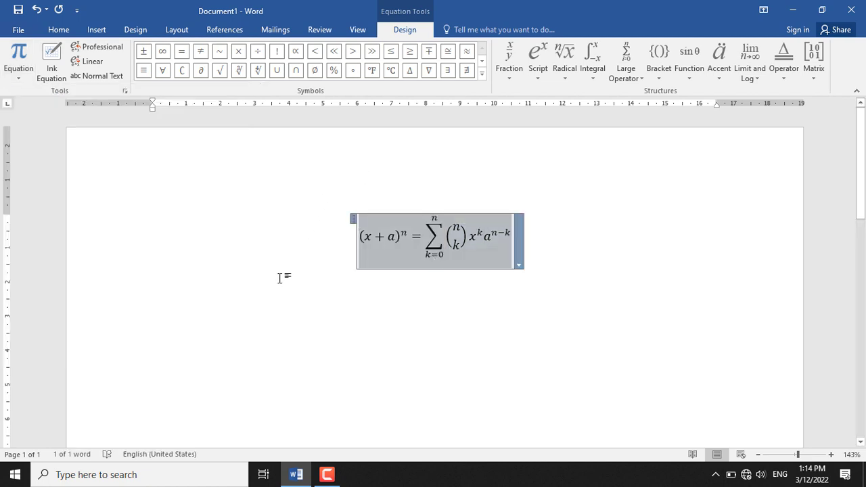
{"action": "left_click", "coordinate": [365, 198]}
{"action": "left_click", "coordinate": [357, 228]}
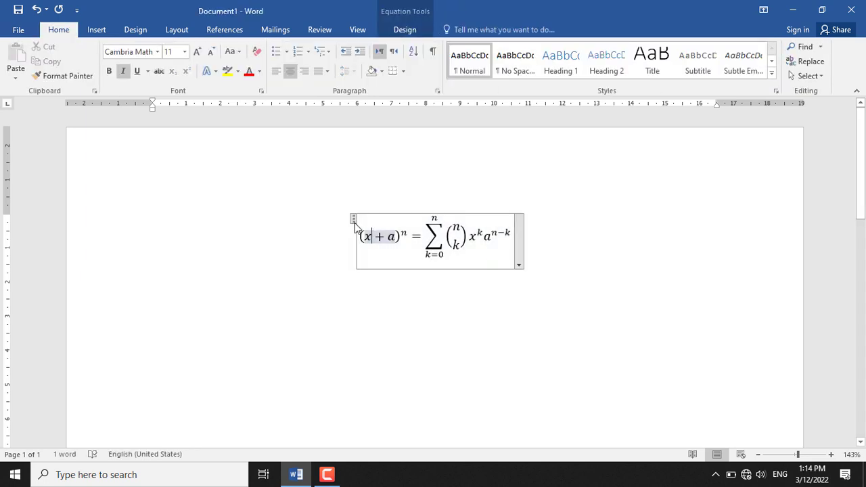
{"action": "left_click", "coordinate": [354, 223]}
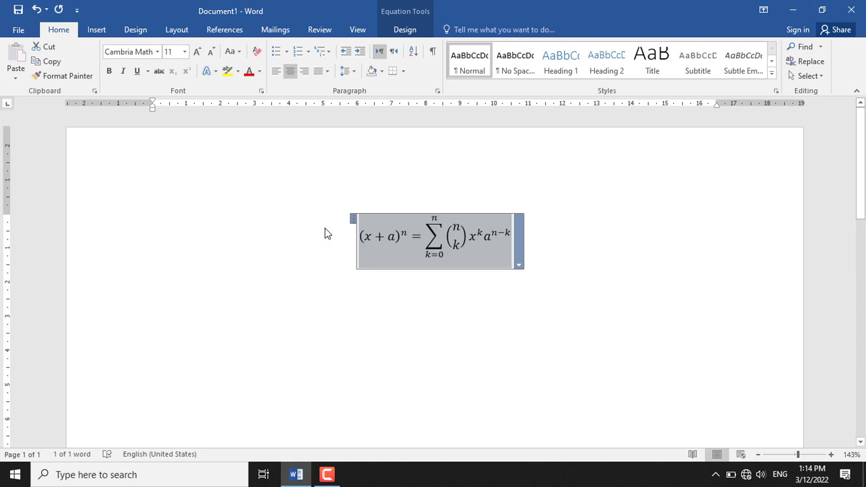
{"action": "key", "text": "Delete"}
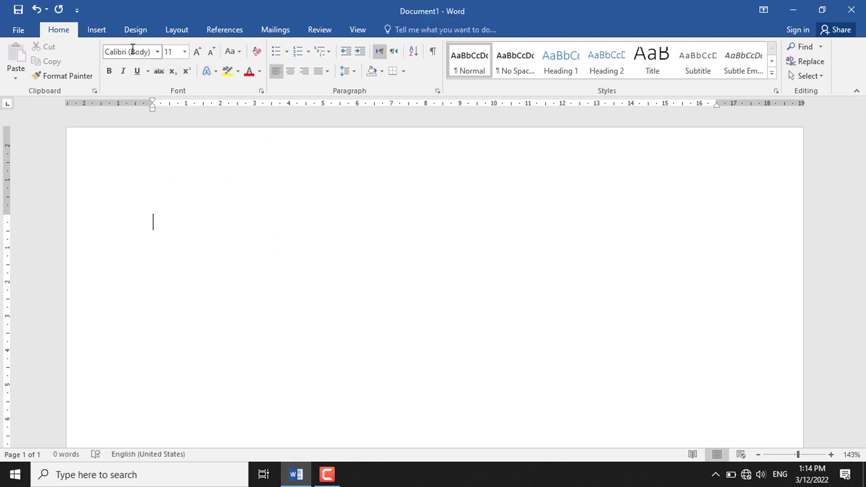
Insert a new equation containing a stacked fraction with 1 as the numerator and 2 as the denominator
{"action": "left_click", "coordinate": [99, 31]}
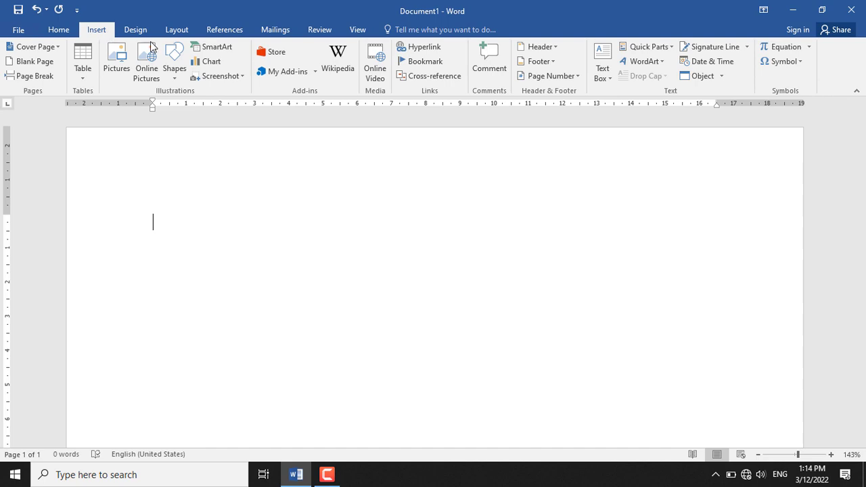
{"action": "left_click", "coordinate": [776, 46]}
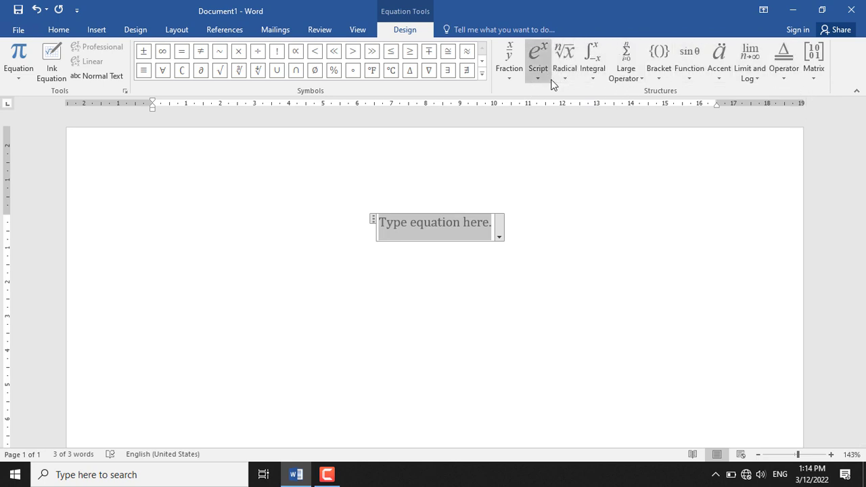
{"action": "left_click", "coordinate": [514, 78]}
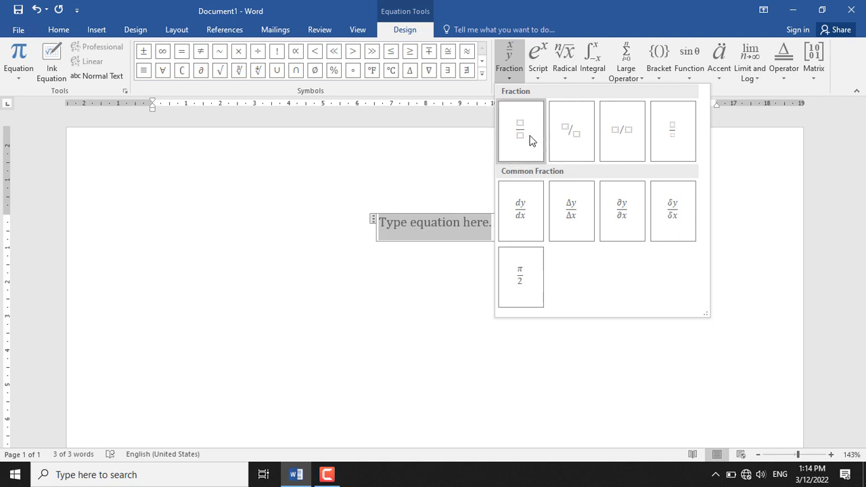
{"action": "left_click", "coordinate": [529, 140]}
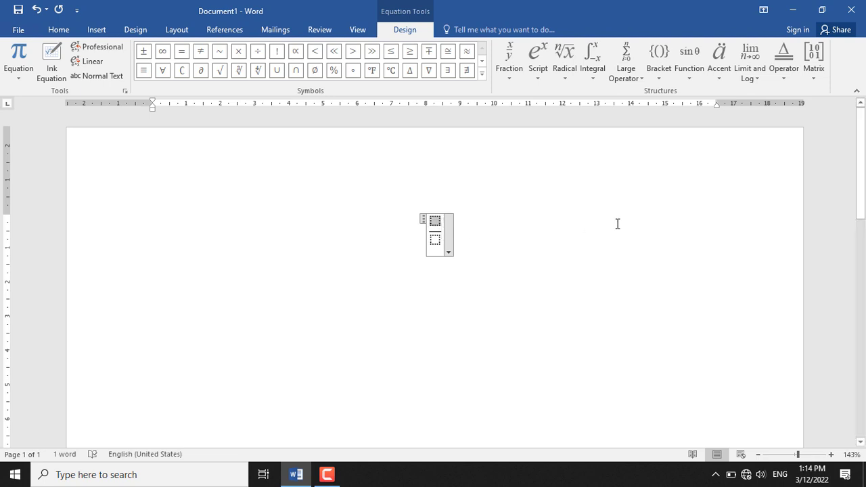
{"action": "type", "text": "1"}
{"action": "key", "text": "Down"}
{"action": "type", "text": "2"}
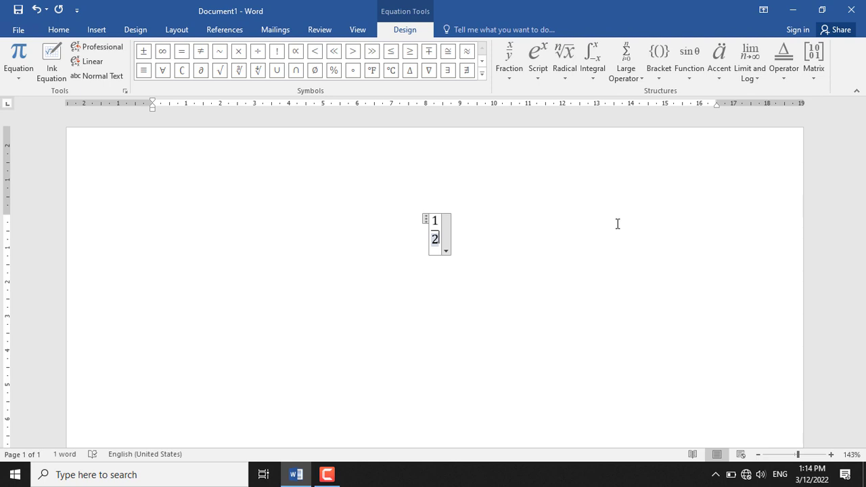
Extend the equation after the 1/2 fraction with a plus sign, a stacked fraction 2/4 and an equals sign
{"action": "key", "text": "Up"}
{"action": "type", "text": "+"}
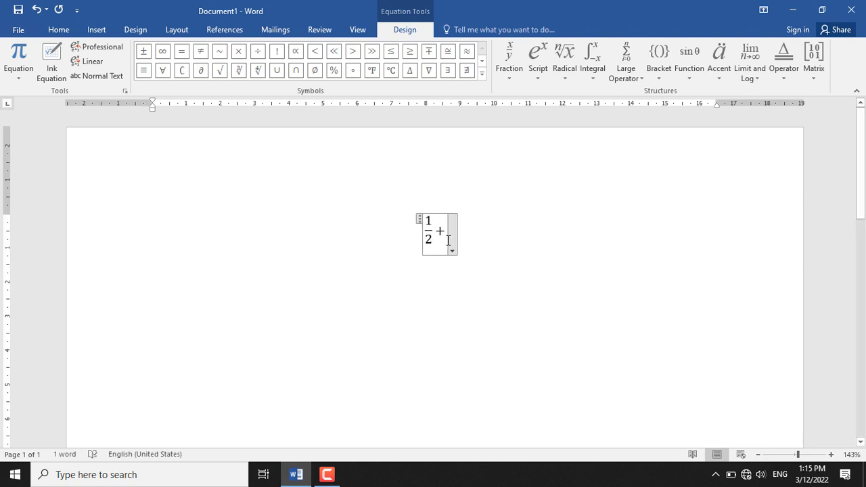
{"action": "left_click", "coordinate": [510, 77]}
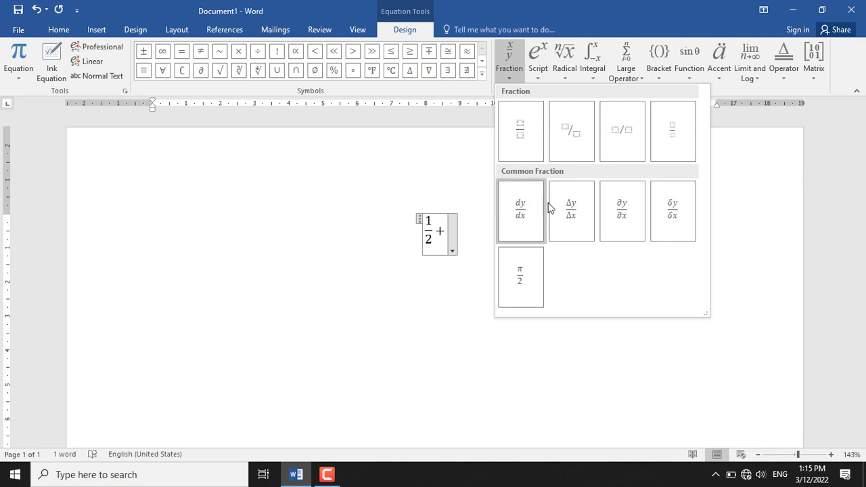
{"action": "left_click", "coordinate": [521, 148]}
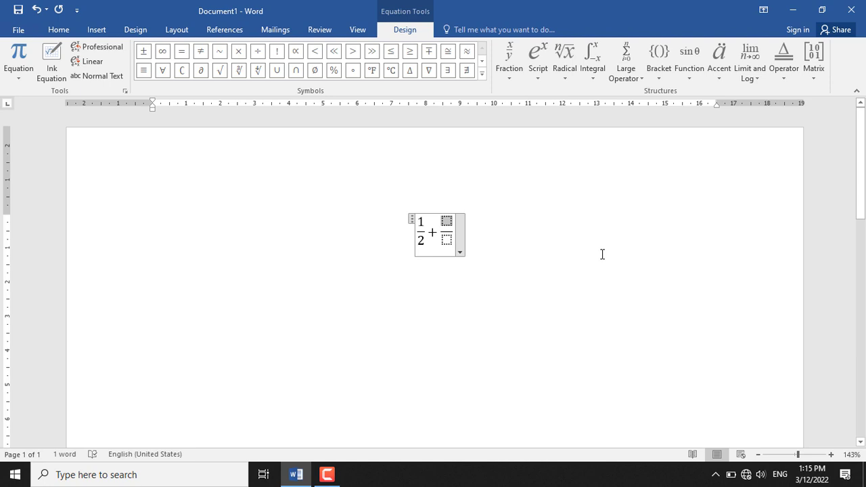
{"action": "type", "text": "2"}
{"action": "key", "text": "Down"}
{"action": "type", "text": "4"}
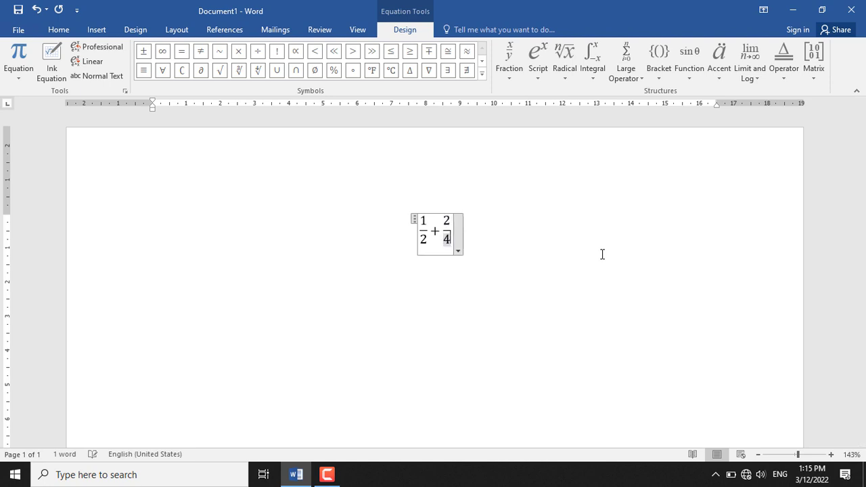
{"action": "key", "text": "Right"}
{"action": "type", "text": "="}
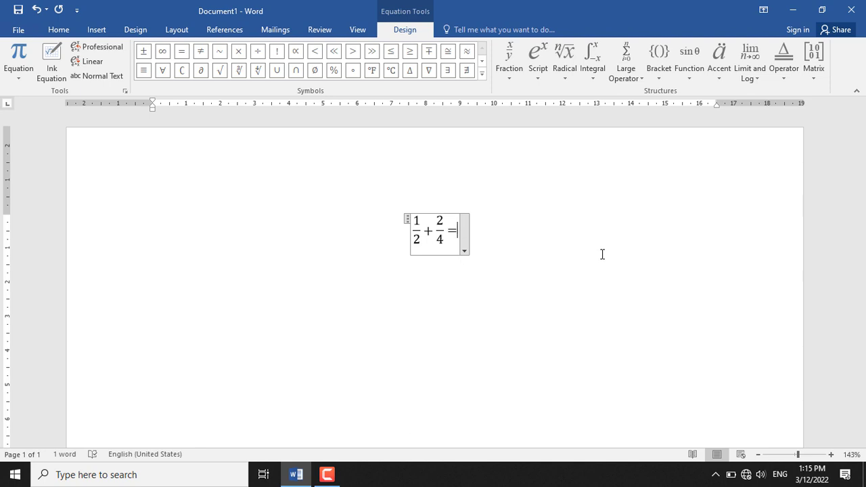
Select the whole fraction-sum equation and delete it from the document
{"action": "left_click", "coordinate": [558, 231]}
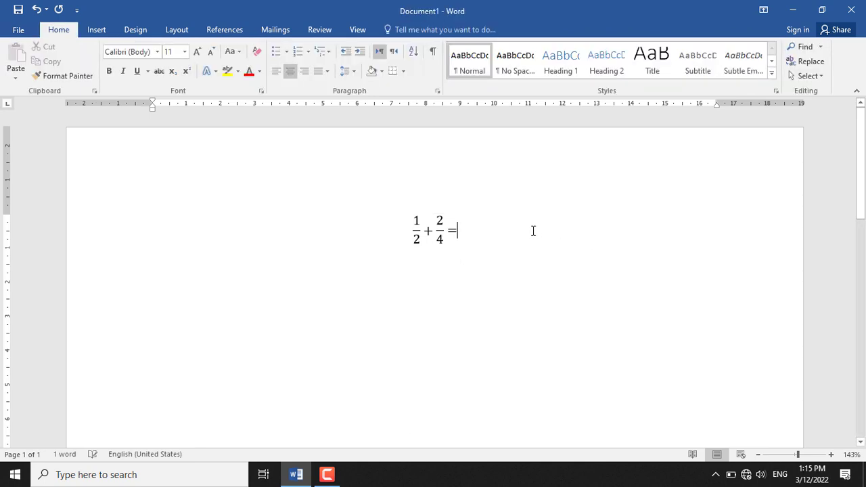
{"action": "left_click", "coordinate": [446, 231]}
{"action": "left_click_drag", "start_coordinate": [410, 226], "coordinate": [697, 305]}
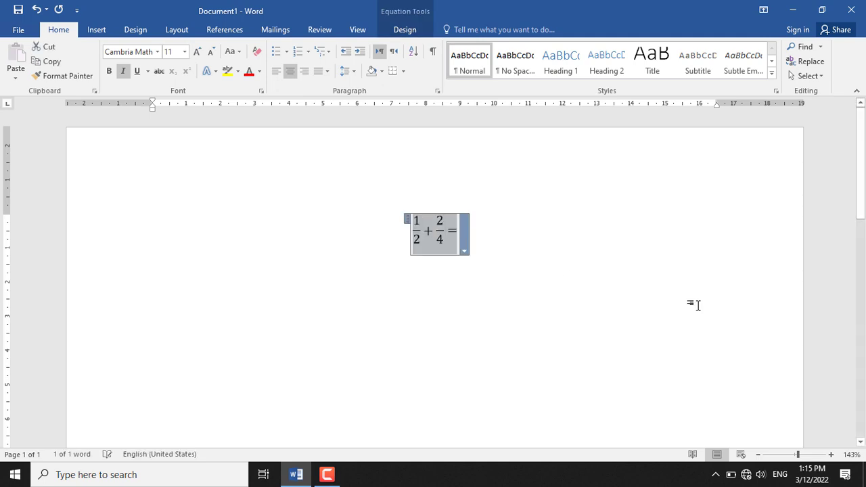
{"action": "key", "text": "Delete"}
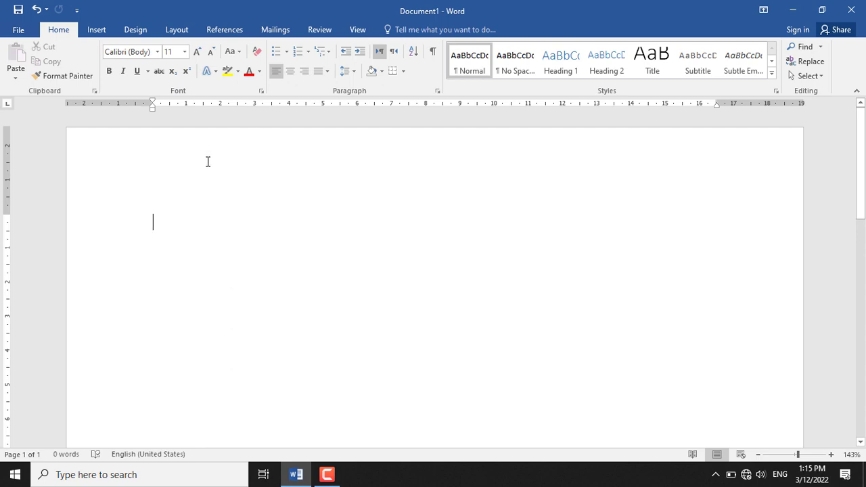
Insert a new equation containing a superscript structure with 2 as the base and x as the exponent
{"action": "key", "text": "alt+equal"}
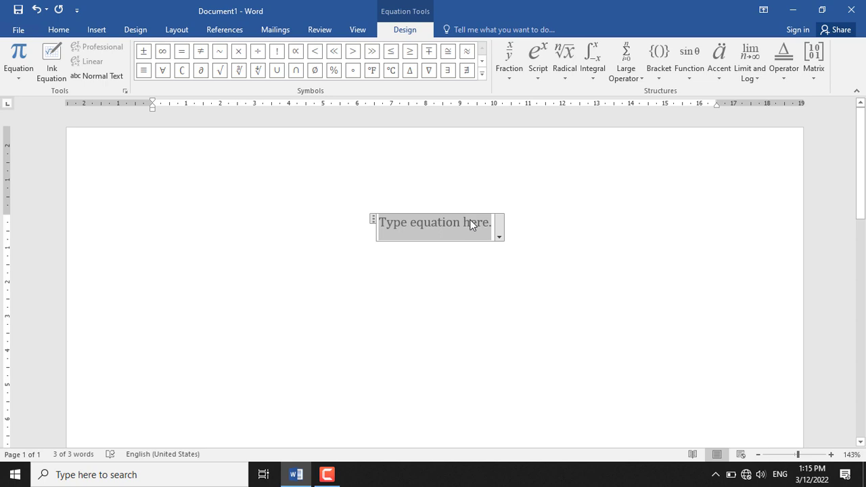
{"action": "left_click", "coordinate": [542, 75]}
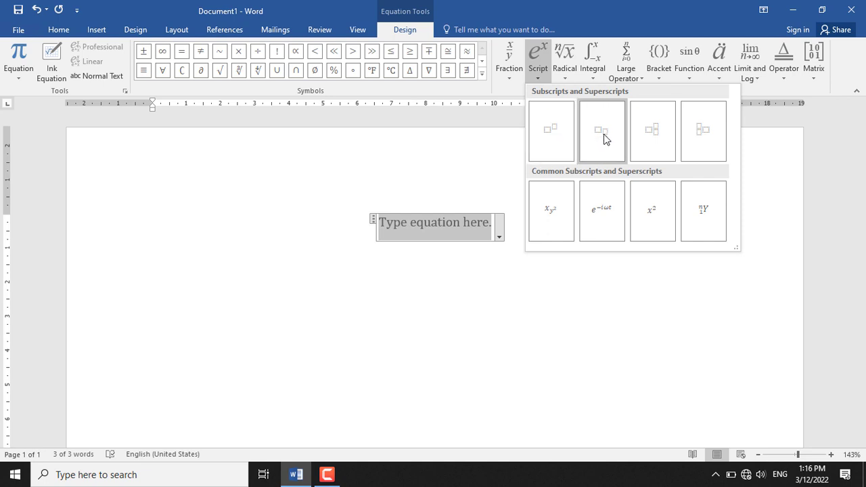
{"action": "left_click", "coordinate": [550, 135]}
{"action": "left_click", "coordinate": [431, 223]}
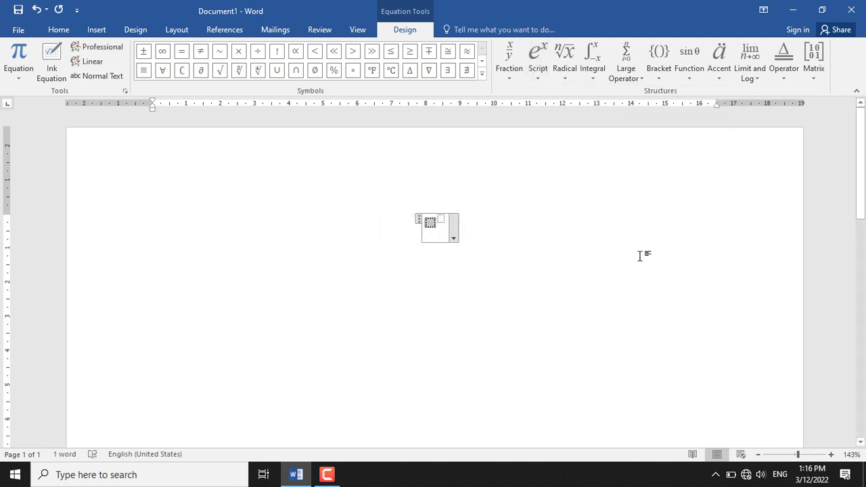
{"action": "type", "text": "2"}
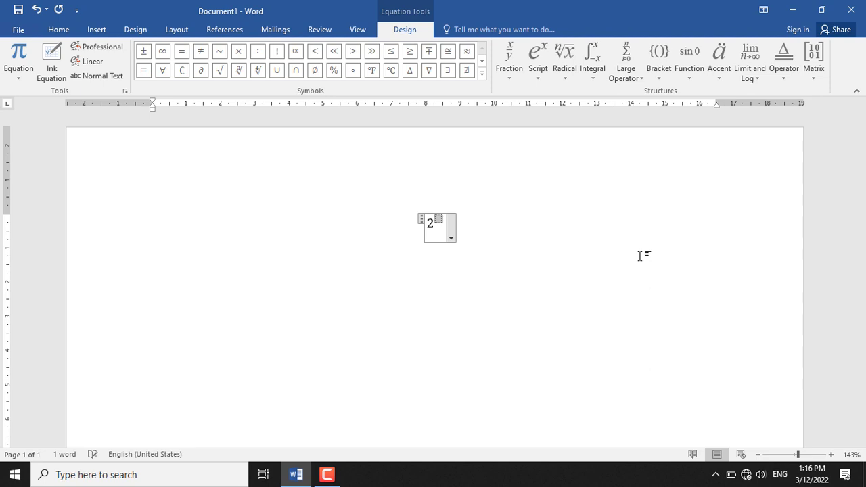
{"action": "key", "text": "Right"}
{"action": "type", "text": "x"}
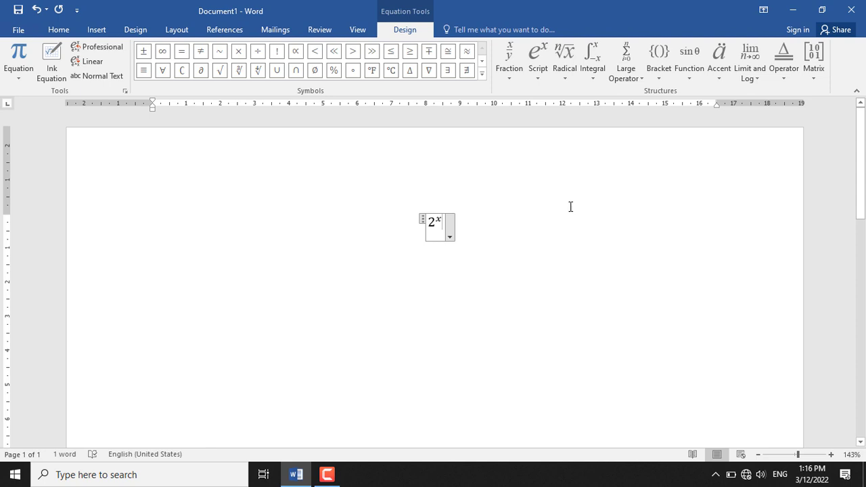
Add a plus sign and a second superscript term with base 2 and exponent X+1 to the equation
{"action": "key", "text": "Right"}
{"action": "type", "text": "+"}
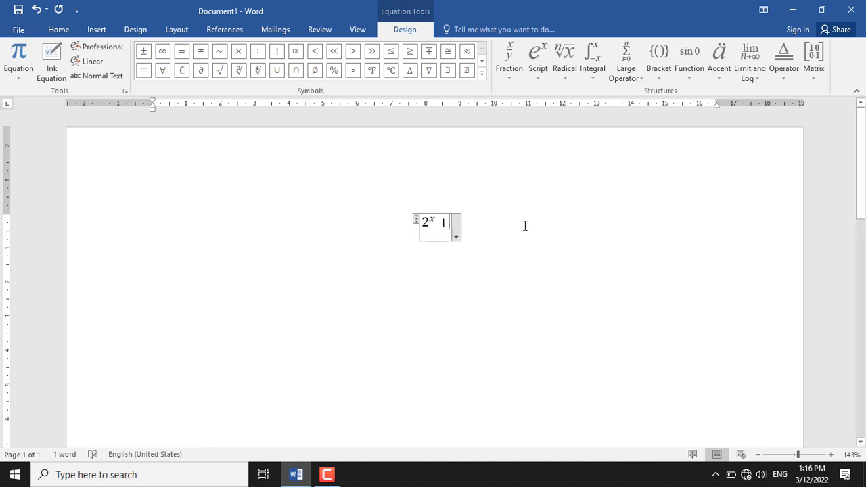
{"action": "left_click", "coordinate": [537, 55]}
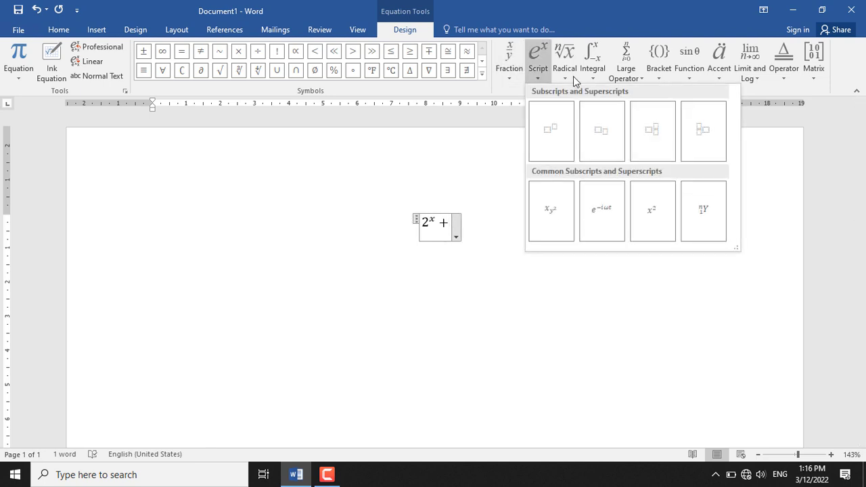
{"action": "left_click", "coordinate": [550, 142]}
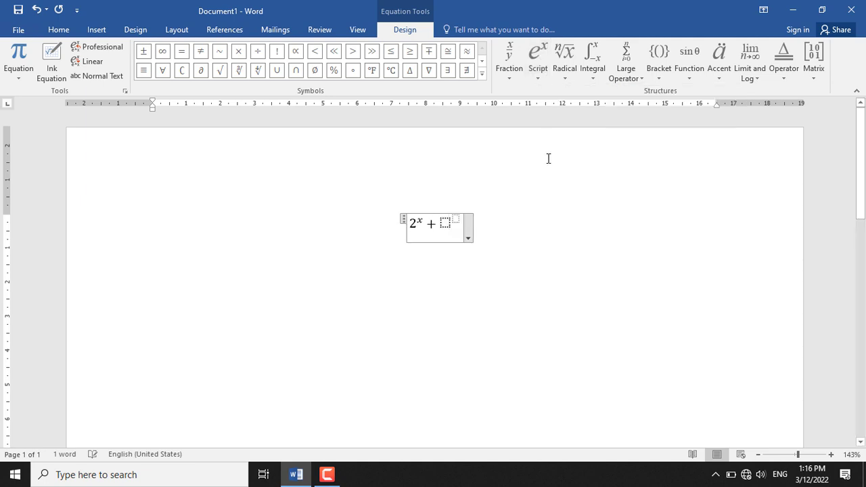
{"action": "left_click", "coordinate": [446, 222]}
{"action": "type", "text": "2"}
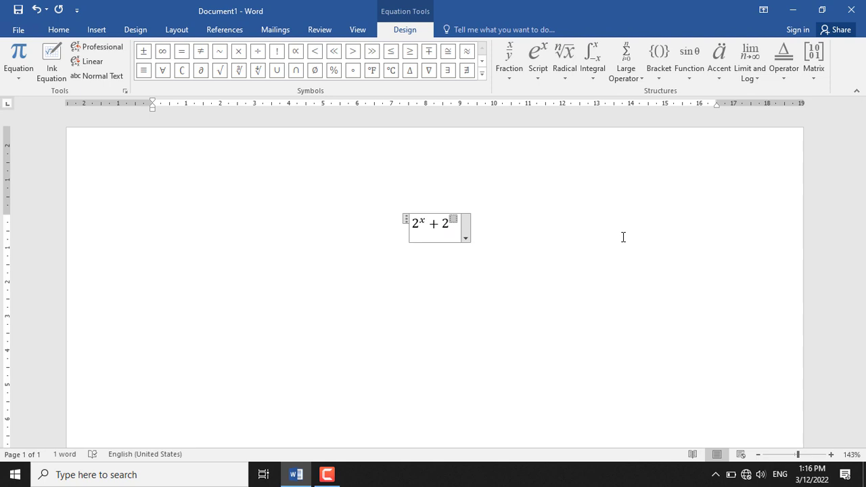
{"action": "type", "text": "x"}
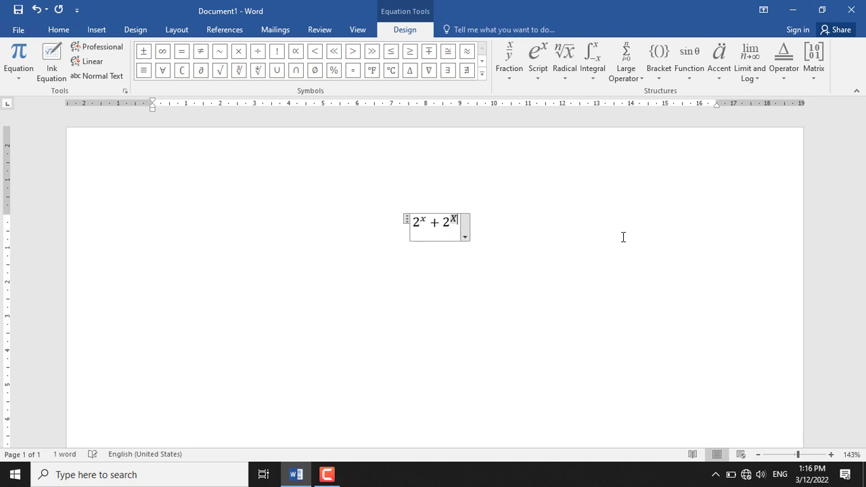
{"action": "type", "text": "+1"}
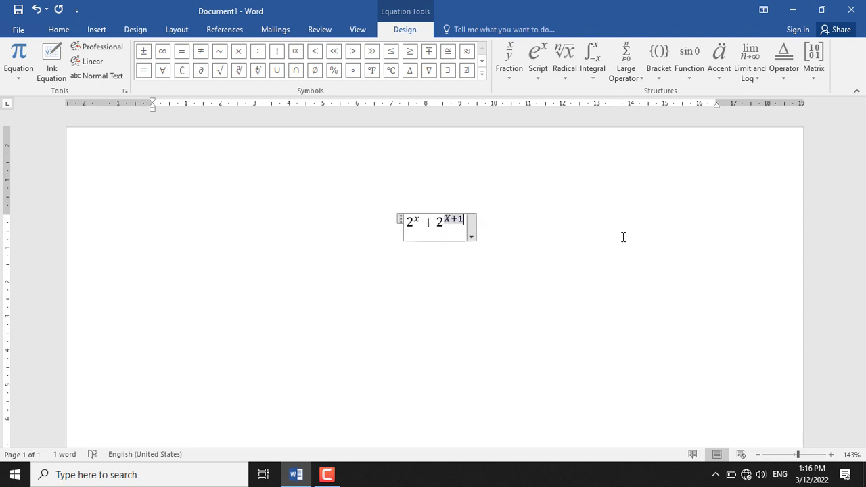
{"action": "key", "text": "Right"}
{"action": "left_click", "coordinate": [508, 233]}
Insert a new equation on the line below containing a square root of 2x+1
{"action": "key", "text": "Return"}
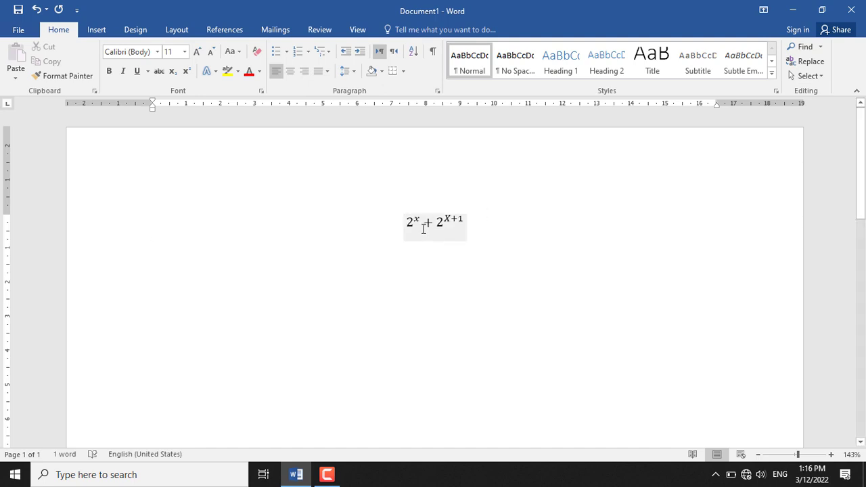
{"action": "key", "text": "alt+equal"}
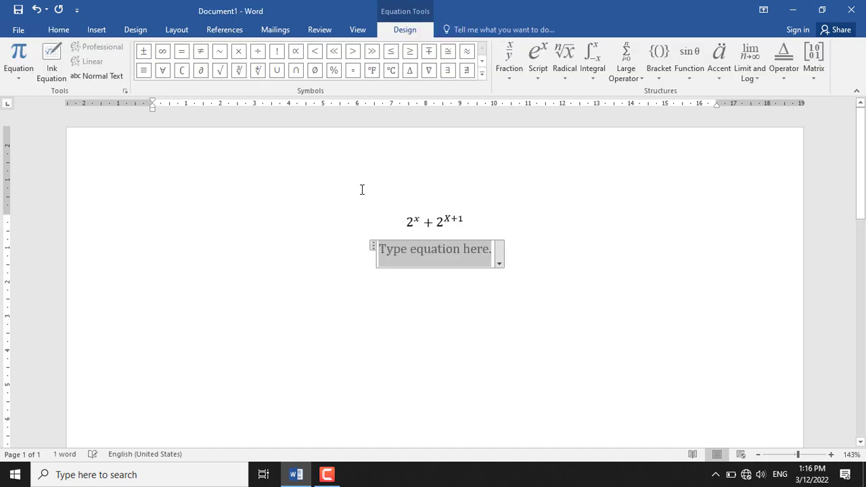
{"action": "left_click", "coordinate": [565, 76]}
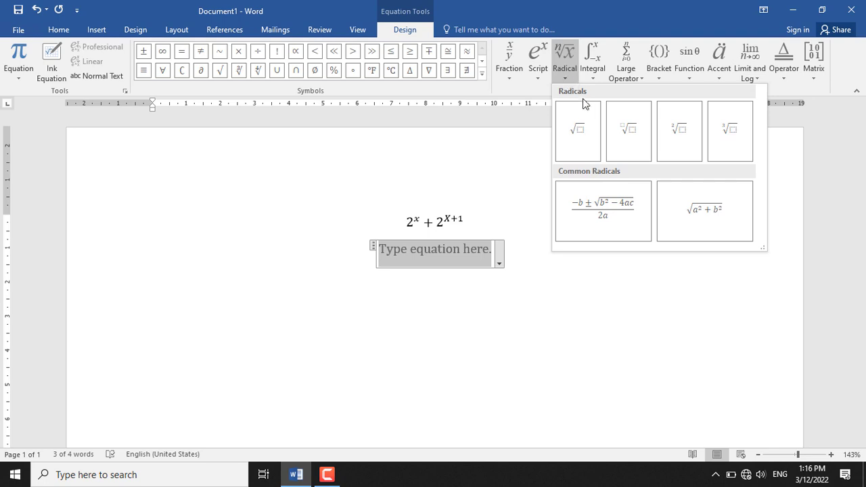
{"action": "left_click", "coordinate": [582, 129]}
{"action": "left_click", "coordinate": [440, 252]}
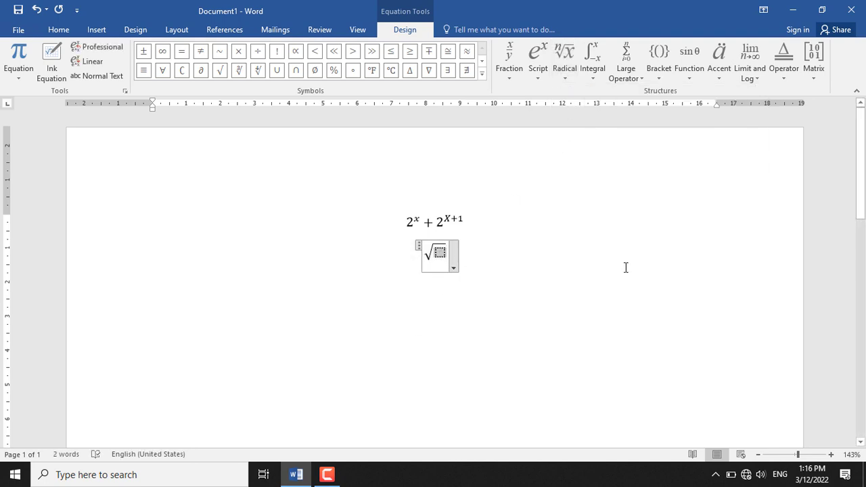
{"action": "type", "text": "2x+1"}
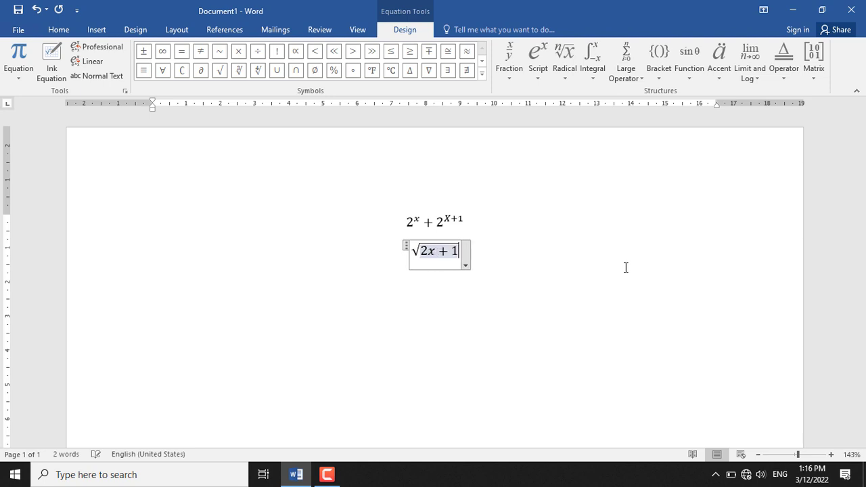
{"action": "left_click", "coordinate": [505, 249]}
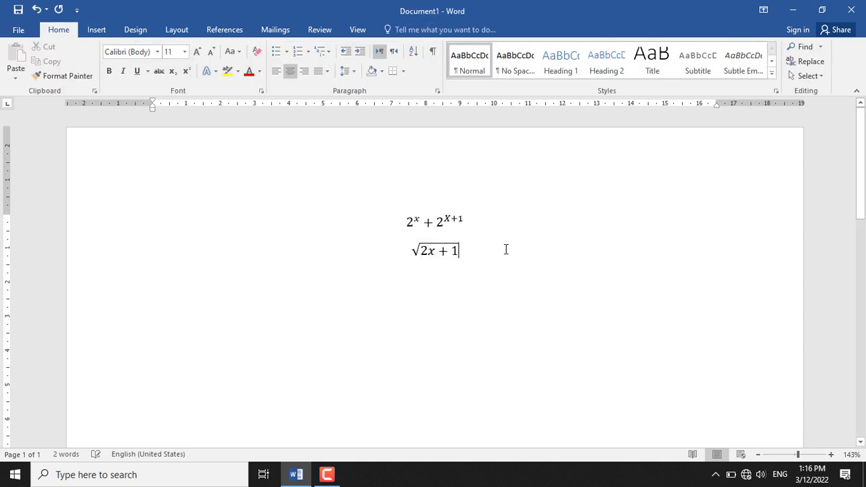
Copy the whole square root equation and paste it on a new line below
{"action": "left_click", "coordinate": [451, 252]}
{"action": "left_click", "coordinate": [406, 245]}
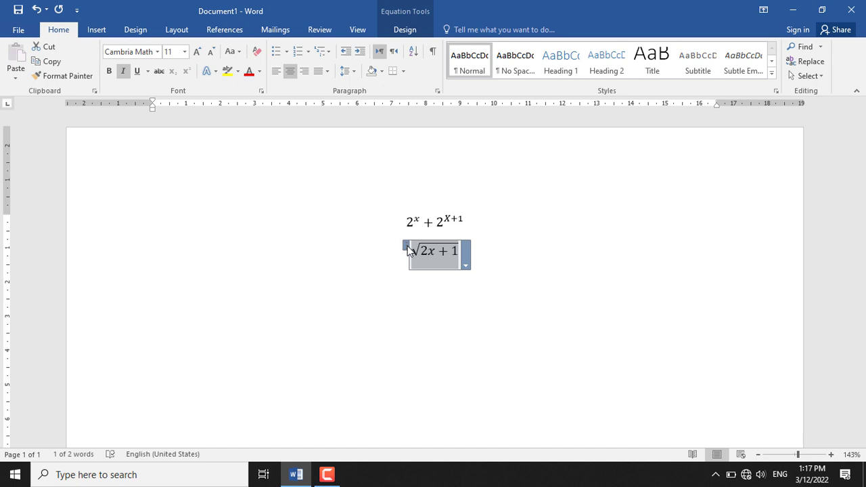
{"action": "left_click", "coordinate": [465, 265]}
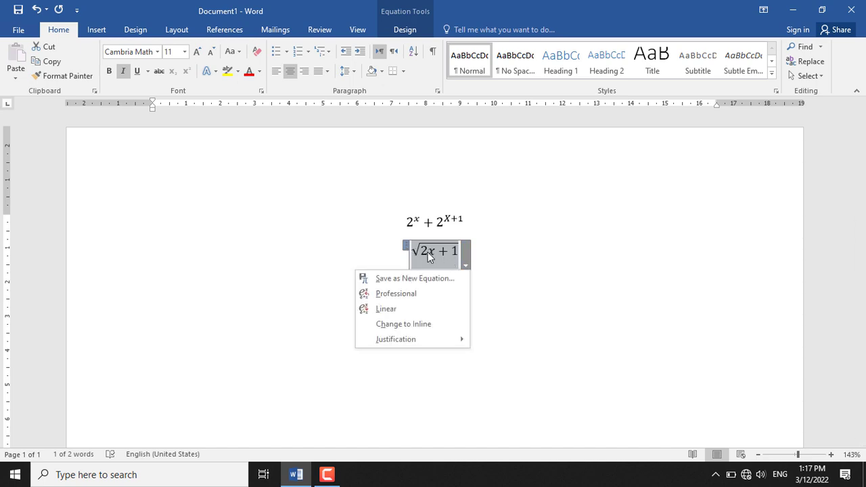
{"action": "left_click", "coordinate": [408, 250]}
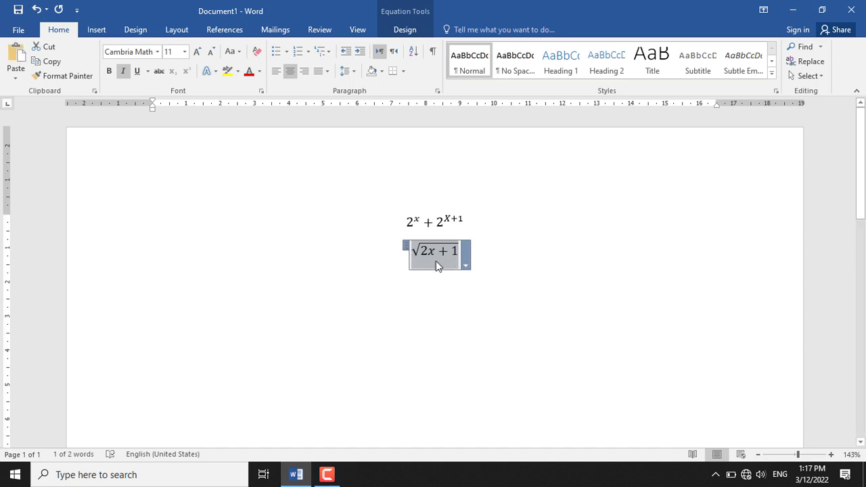
{"action": "left_click", "coordinate": [512, 257]}
{"action": "key", "text": "Return"}
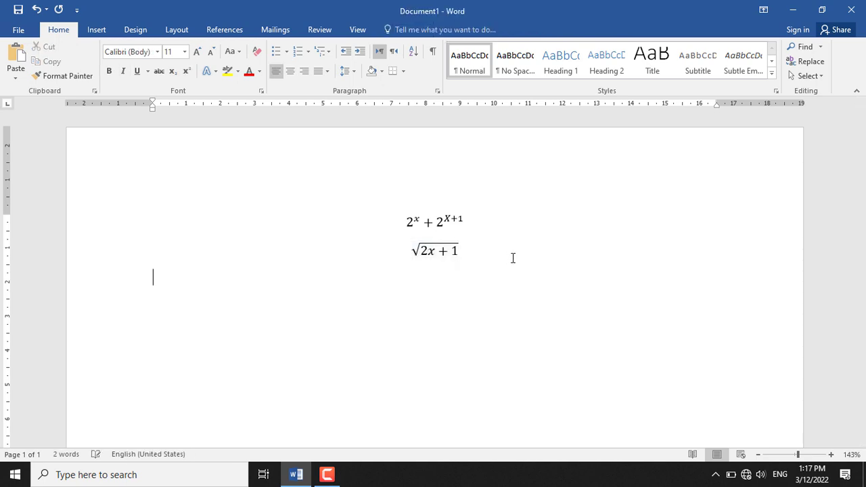
{"action": "key", "text": "ctrl+v"}
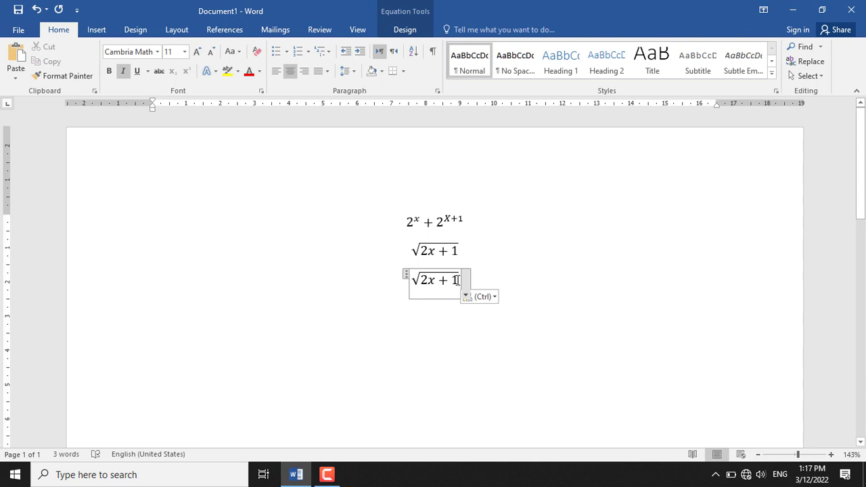
{"action": "triple_click", "coordinate": [456, 280]}
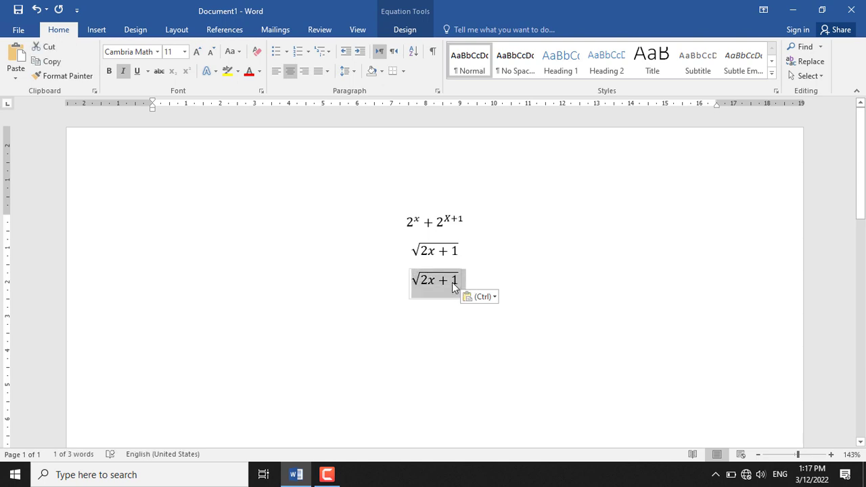
{"action": "left_click", "coordinate": [452, 282]}
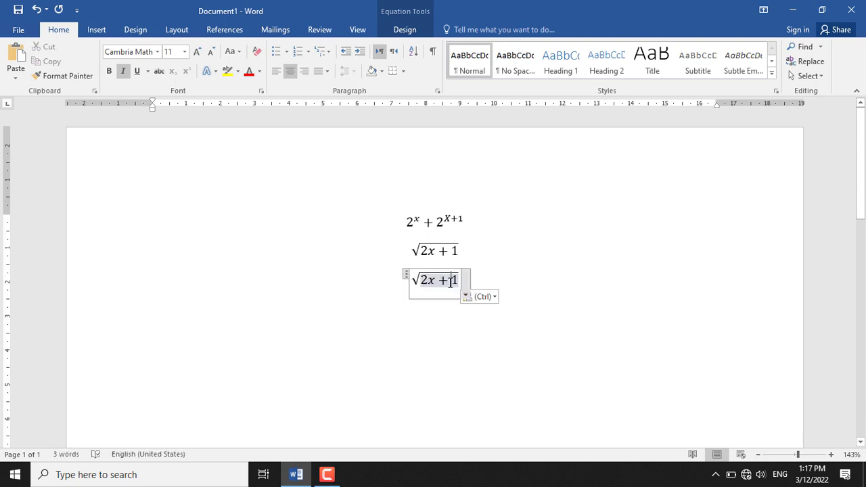
{"action": "left_click", "coordinate": [489, 279]}
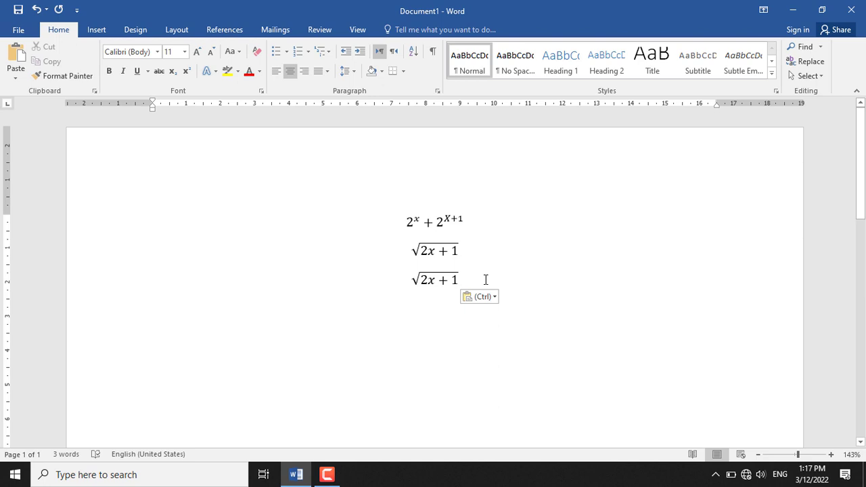
Insert a new equation below the second square root, containing an integral structure with side limits
{"action": "key", "text": "Return"}
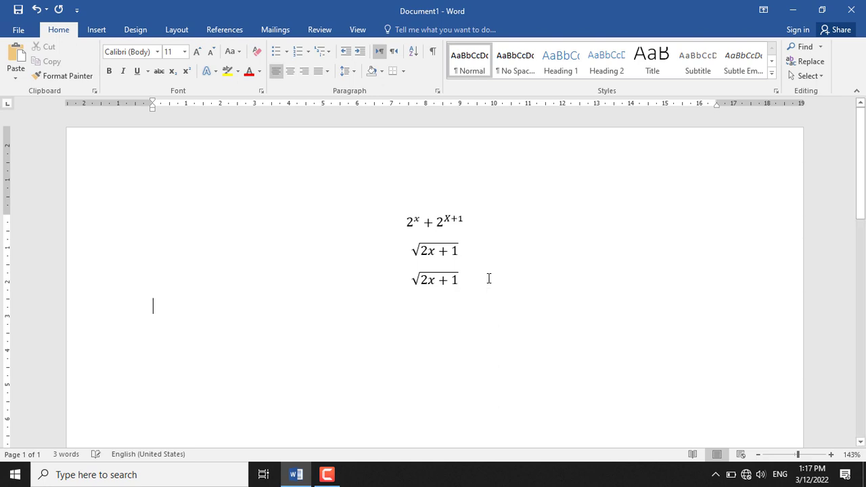
{"action": "key", "text": "alt+equal"}
{"action": "left_click", "coordinate": [596, 78]}
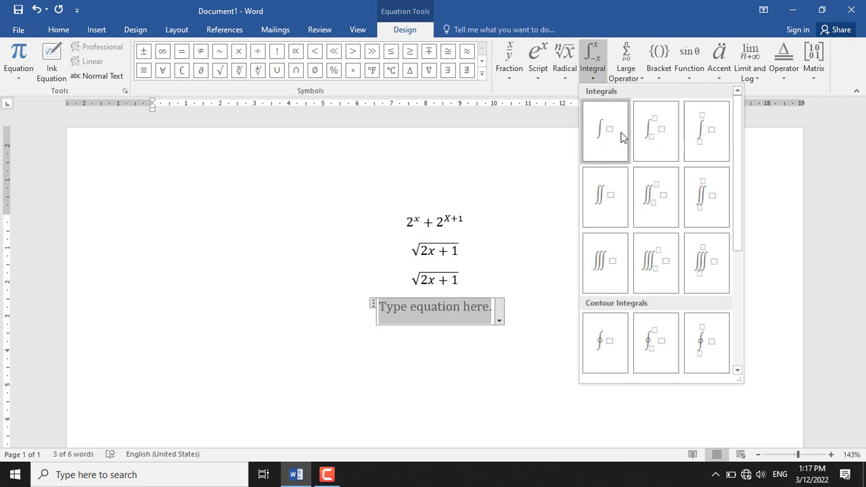
{"action": "left_click", "coordinate": [662, 138]}
{"action": "left_click", "coordinate": [429, 331]}
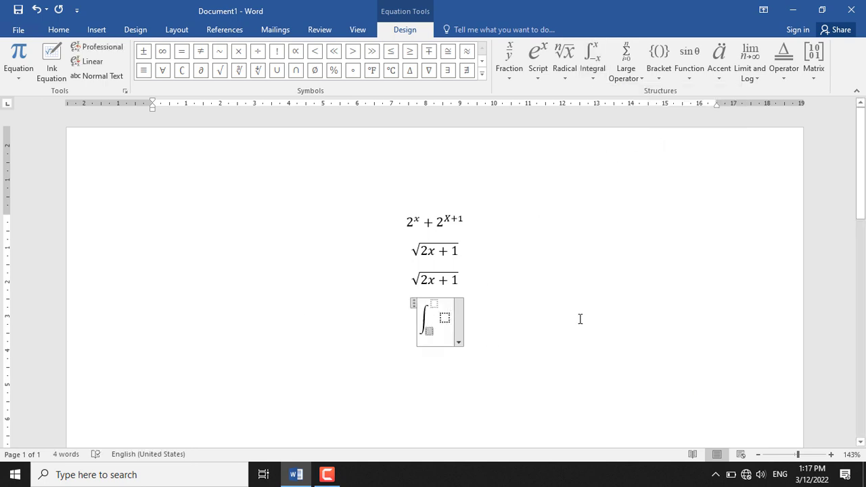
Fill in the integral with lower limit 2, upper limit 4 and integrand 2x-4
{"action": "type", "text": "2"}
{"action": "key", "text": "Right"}
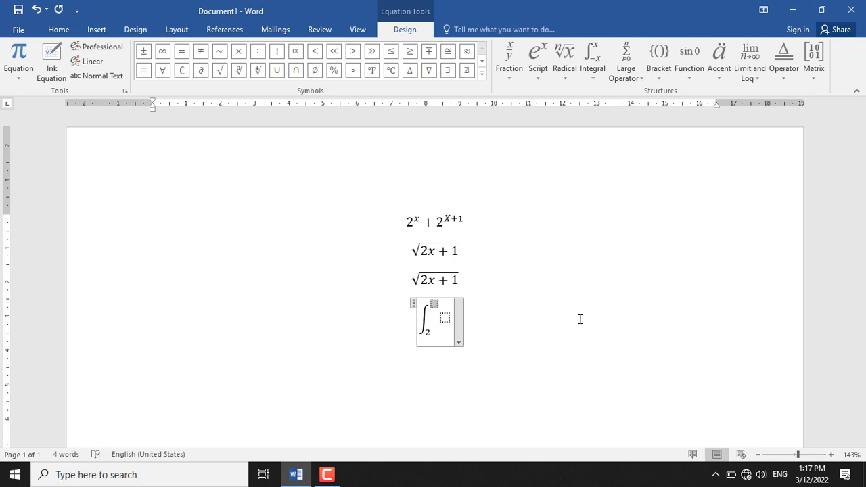
{"action": "type", "text": "4"}
{"action": "key", "text": "Right"}
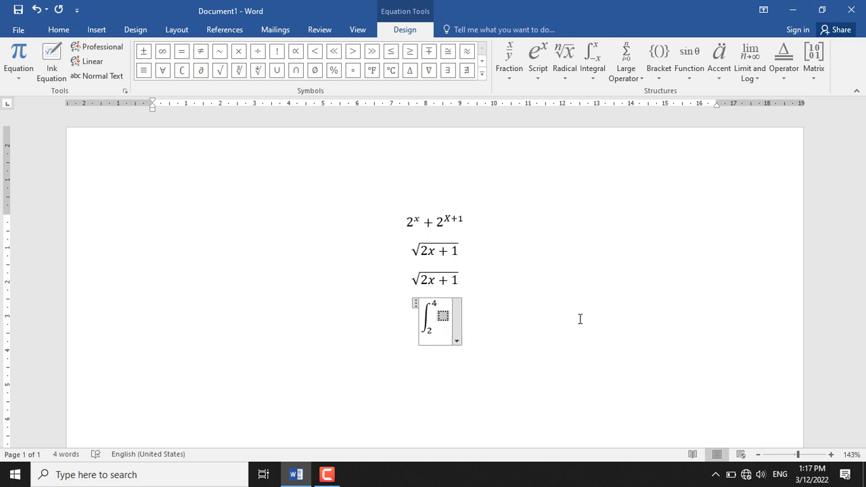
{"action": "type", "text": "2x"}
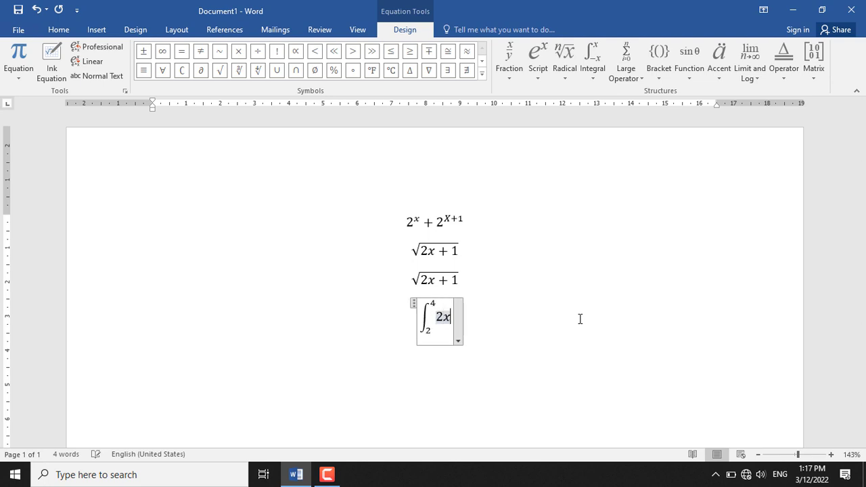
{"action": "type", "text": "-4"}
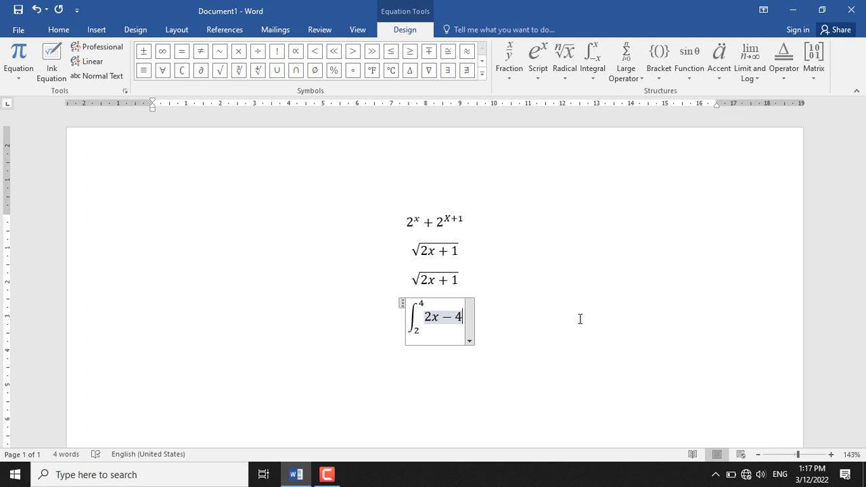
{"action": "key", "text": "Right"}
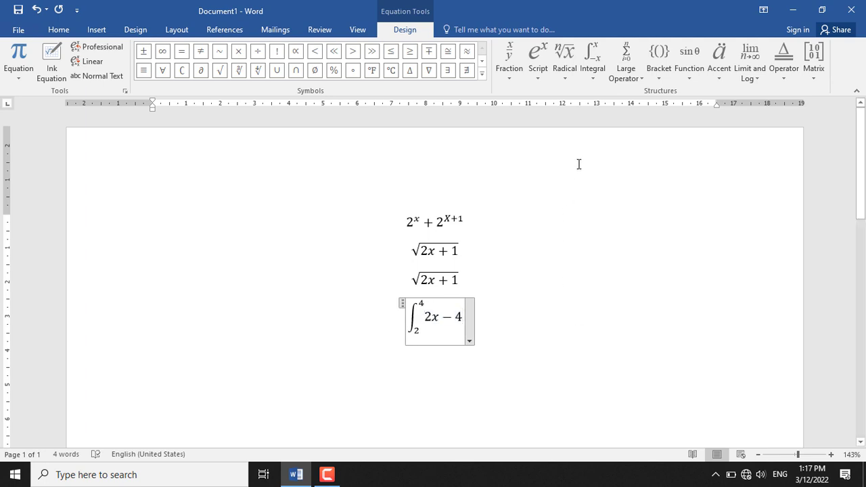
Enclose the integrand 2x-4 in parentheses using the bracket structure
{"action": "left_click", "coordinate": [635, 75]}
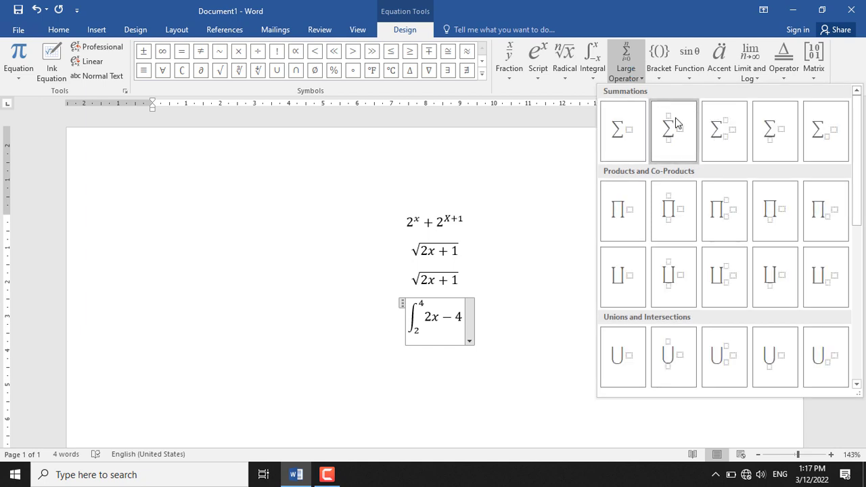
{"action": "left_click", "coordinate": [659, 73]}
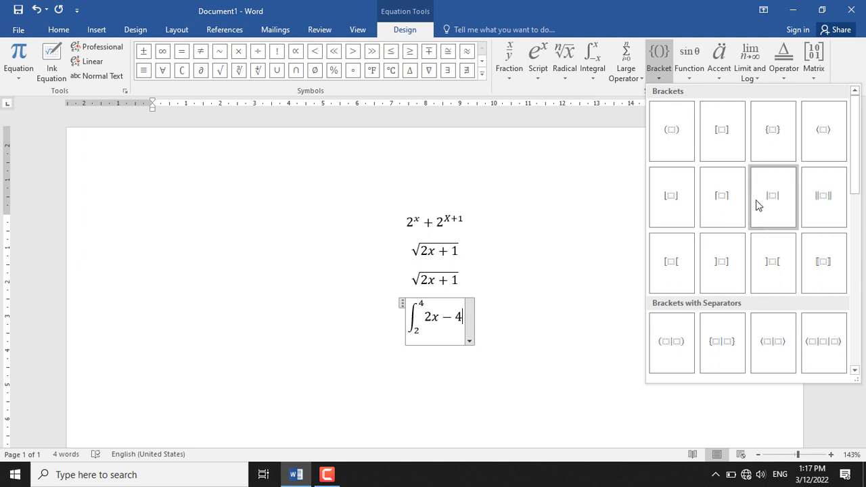
{"action": "left_click", "coordinate": [429, 320]}
{"action": "left_click_drag", "start_coordinate": [427, 317], "coordinate": [463, 315]}
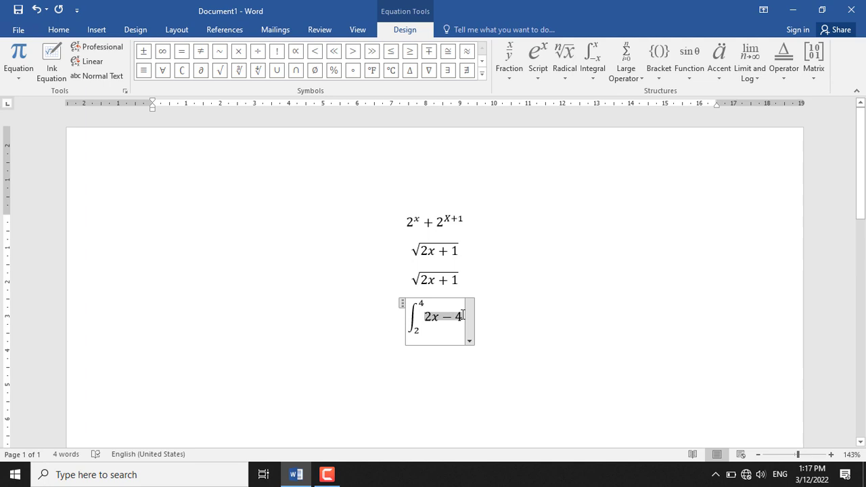
{"action": "left_click", "coordinate": [658, 73]}
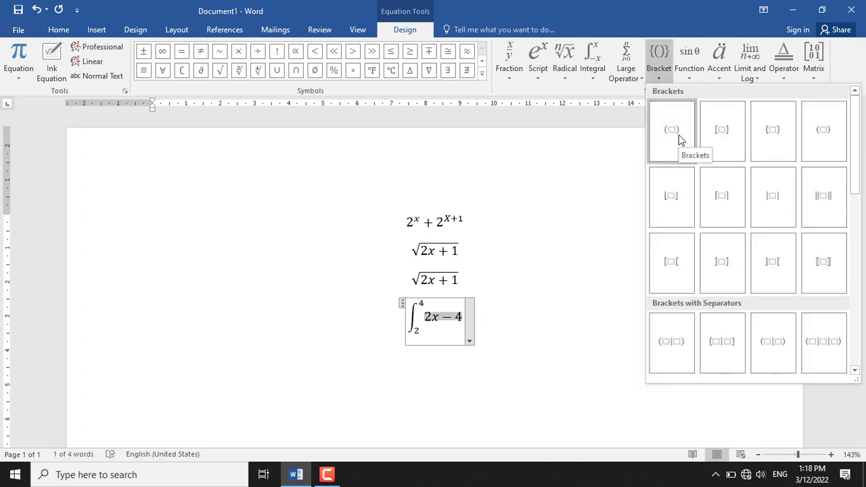
{"action": "left_click", "coordinate": [678, 139]}
{"action": "left_click", "coordinate": [532, 336]}
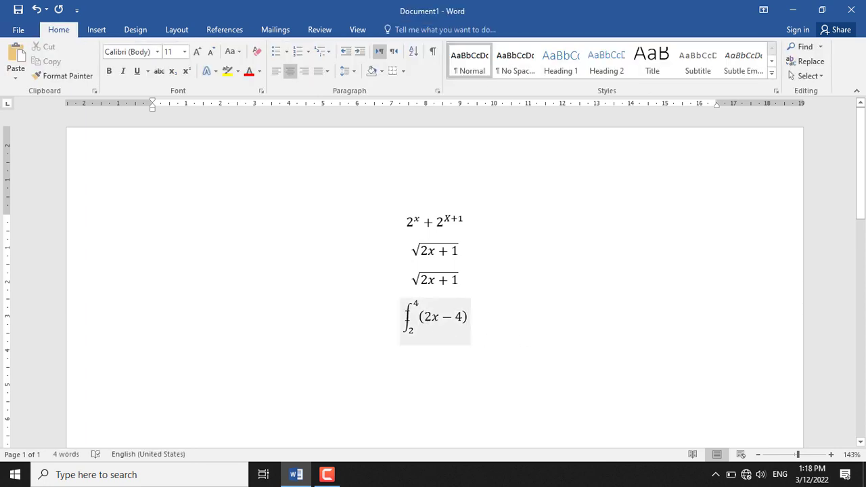
Enclose the whole integral expression in square brackets
{"action": "left_click", "coordinate": [415, 316]}
{"action": "left_click", "coordinate": [446, 317]}
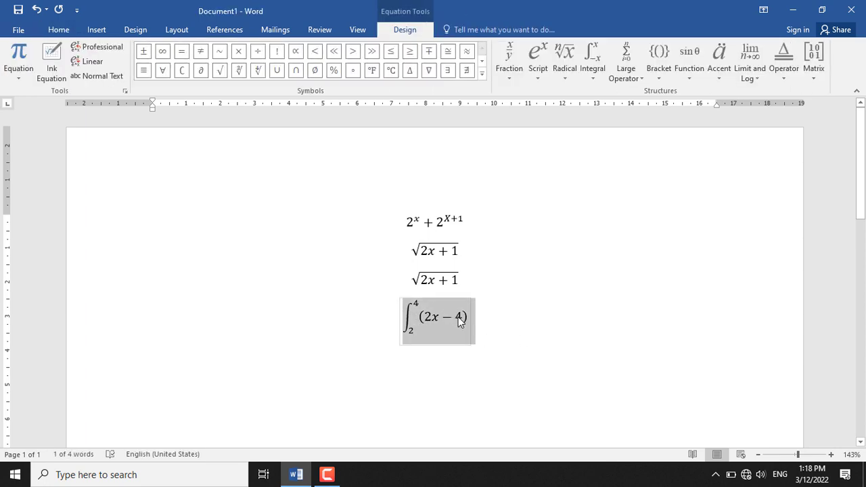
{"action": "left_click", "coordinate": [463, 317]}
{"action": "triple_click", "coordinate": [466, 318]}
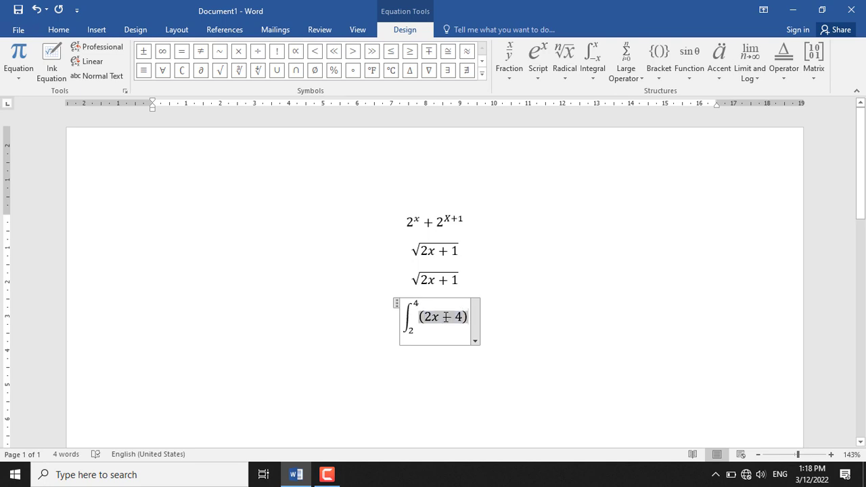
{"action": "left_click", "coordinate": [658, 75]}
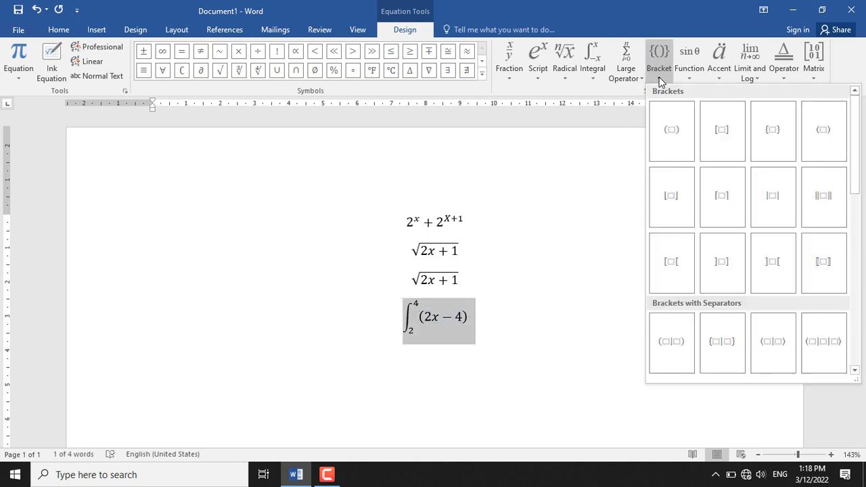
{"action": "left_click", "coordinate": [722, 130]}
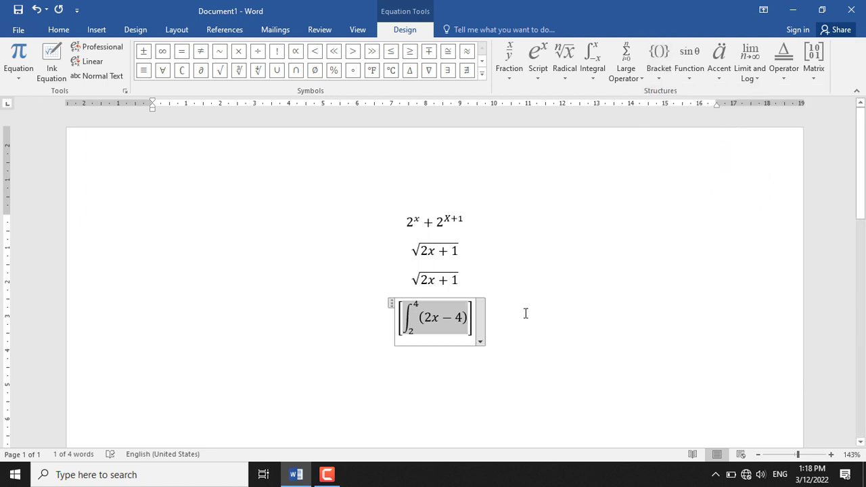
Change the square brackets around the whole integral expression to curly braces
{"action": "left_click", "coordinate": [412, 317]}
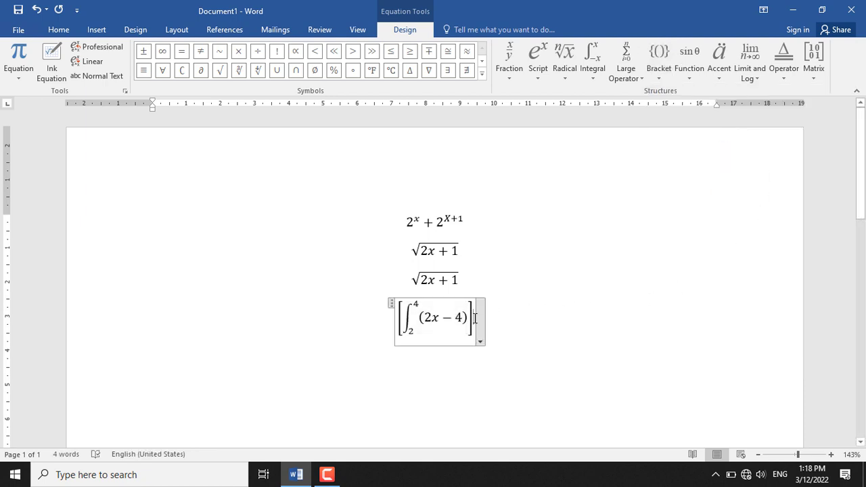
{"action": "left_click", "coordinate": [659, 67]}
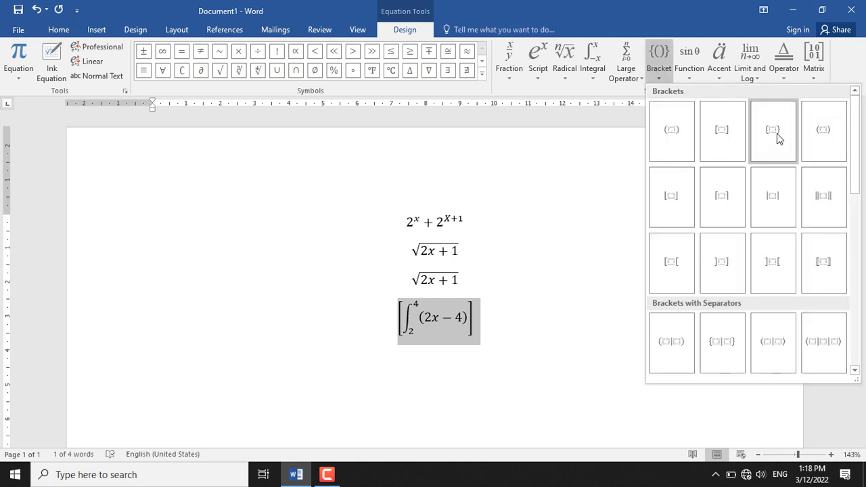
{"action": "left_click", "coordinate": [774, 138]}
{"action": "left_click", "coordinate": [570, 311]}
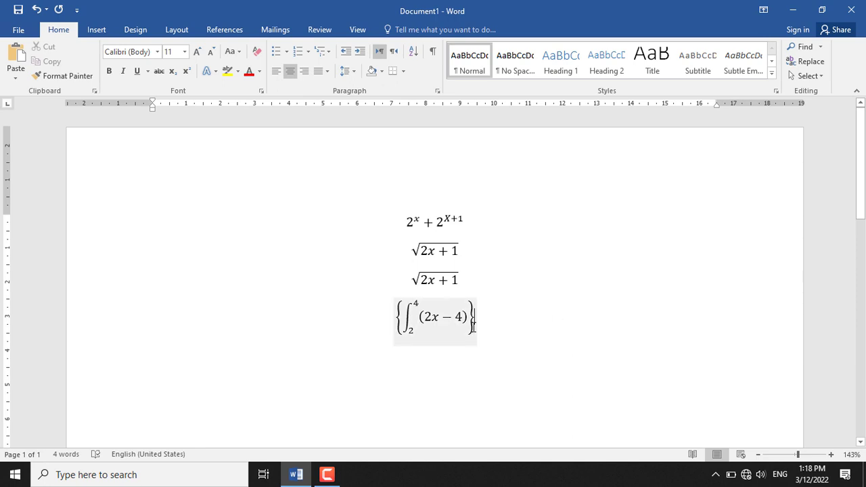
Add an empty bar accent placeholder after the 4 inside the integral's parentheses
{"action": "left_click_drag", "start_coordinate": [467, 319], "coordinate": [424, 319]}
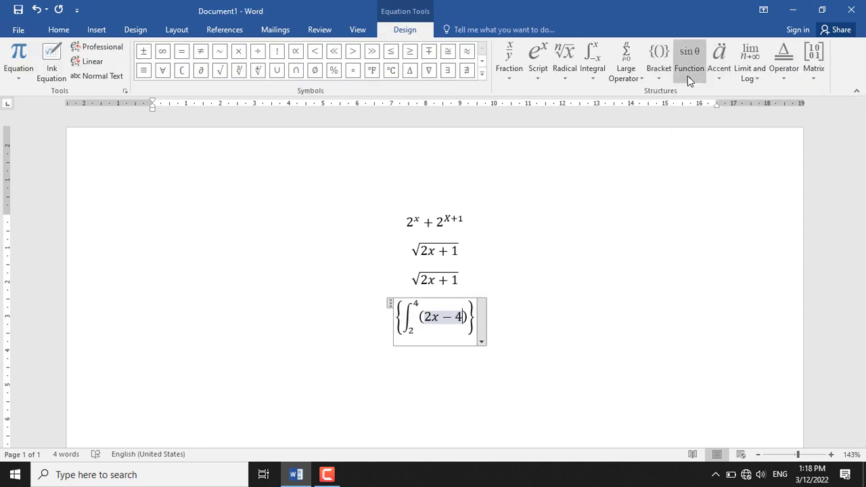
{"action": "left_click", "coordinate": [688, 76]}
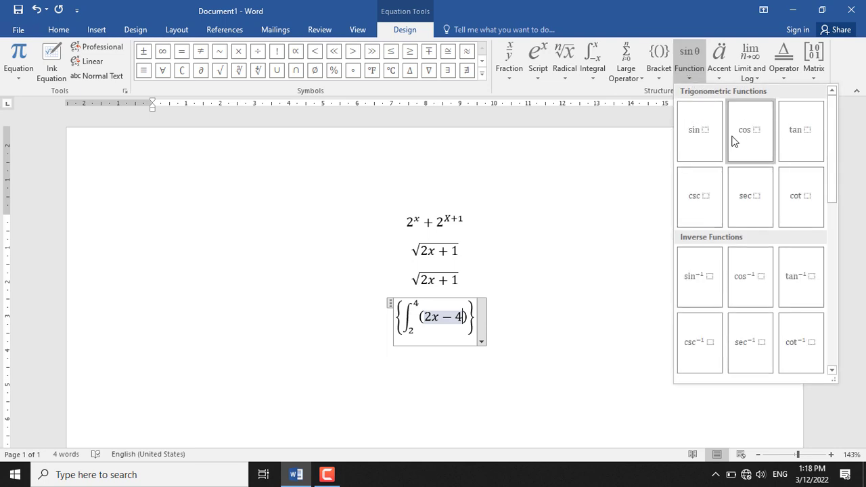
{"action": "left_click", "coordinate": [719, 75]}
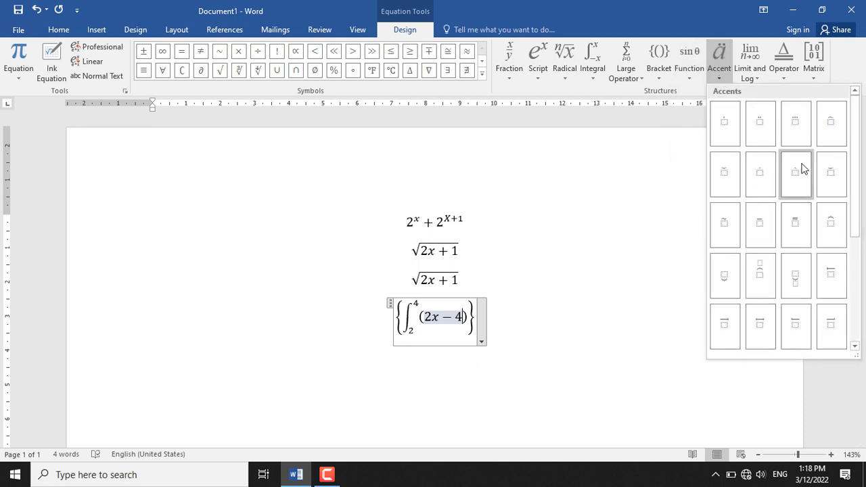
{"action": "left_click", "coordinate": [764, 238]}
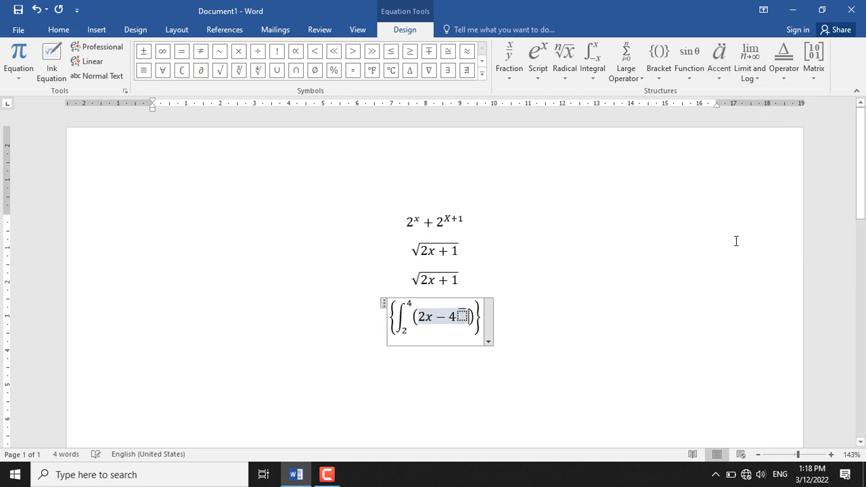
{"action": "left_click", "coordinate": [631, 233]}
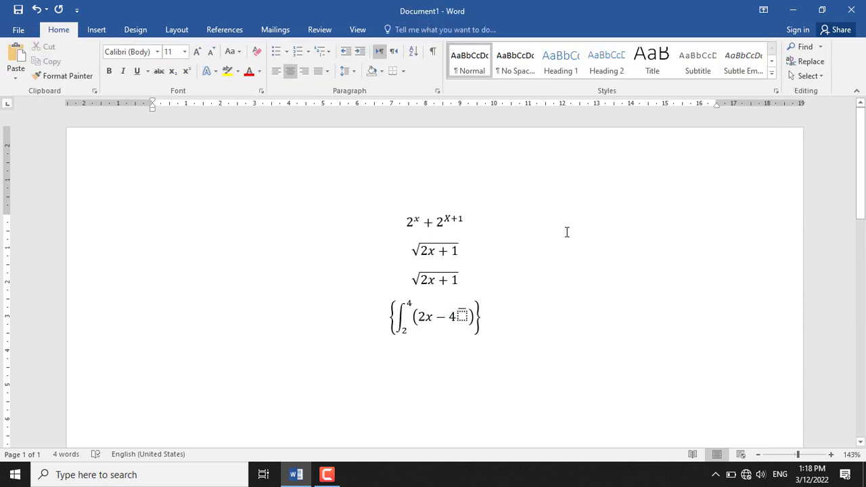
Insert a new equation below the integral containing a capital X with a bar accent above it
{"action": "key", "text": "Return"}
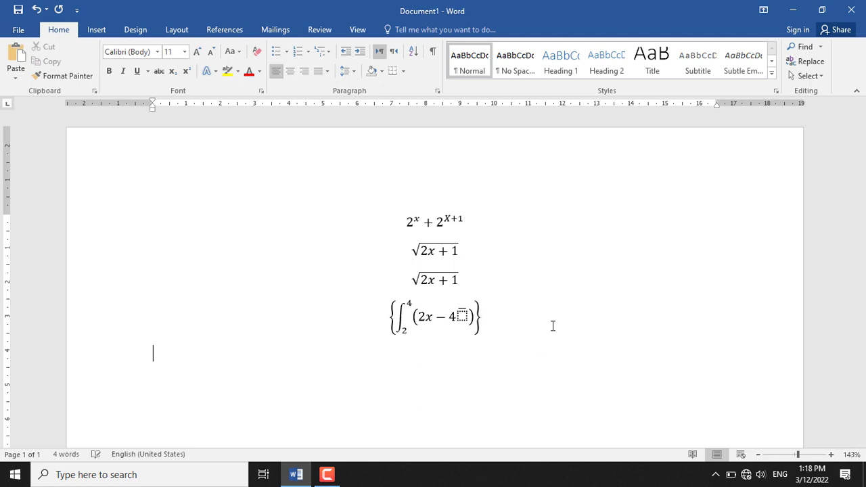
{"action": "key", "text": "alt+equal"}
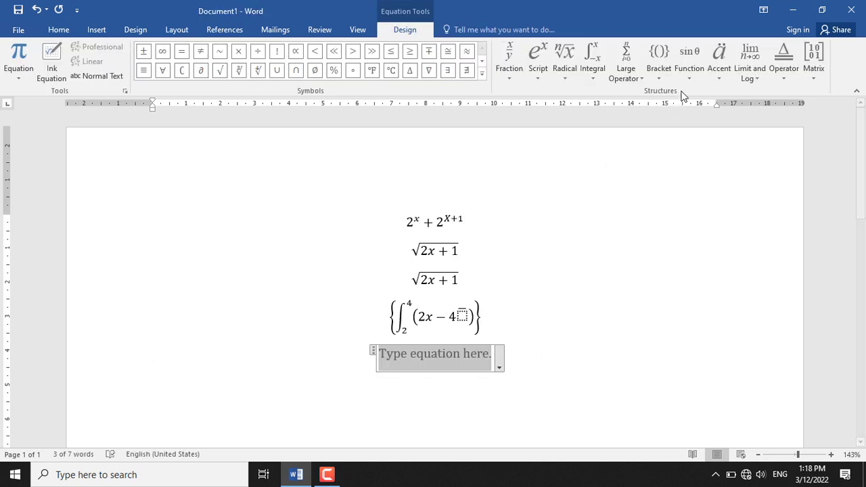
{"action": "left_click", "coordinate": [660, 77]}
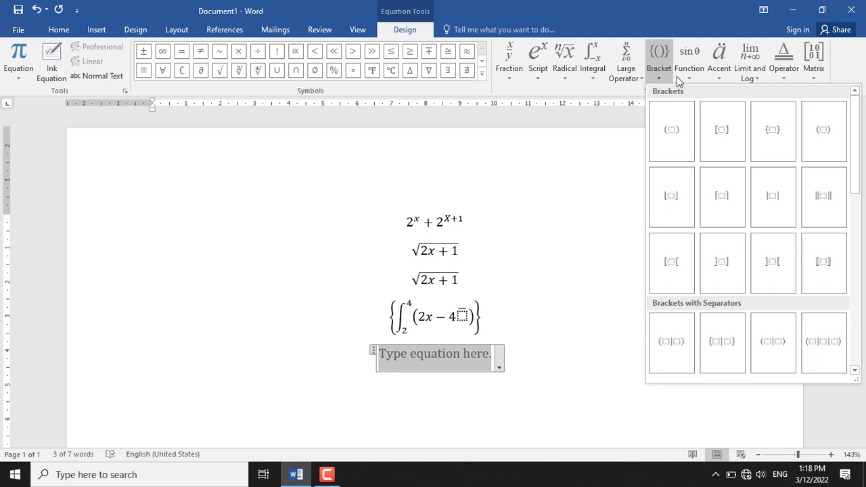
{"action": "left_click", "coordinate": [719, 79]}
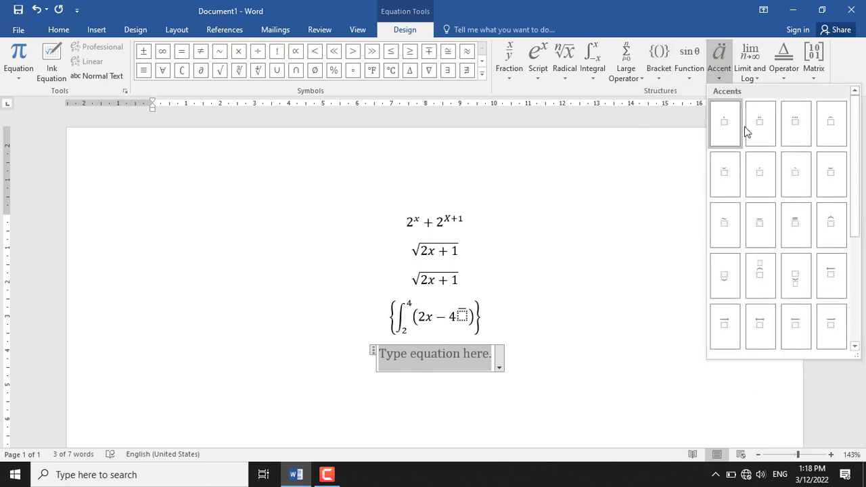
{"action": "left_click", "coordinate": [761, 237]}
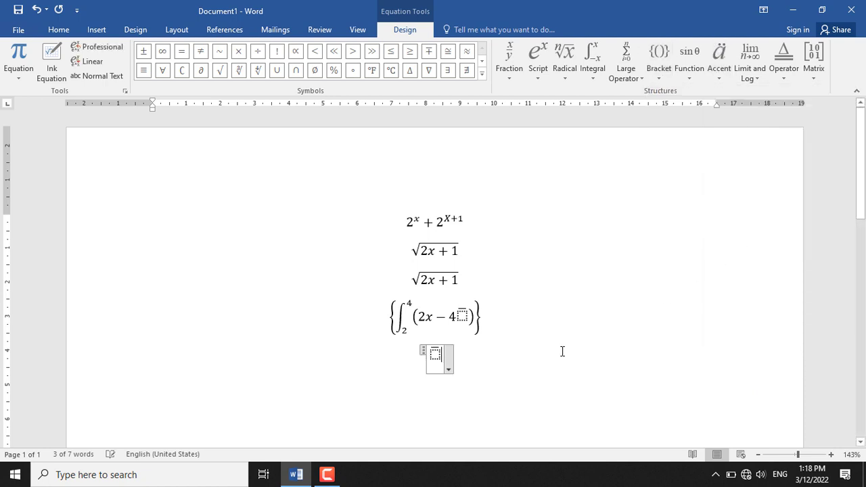
{"action": "left_click", "coordinate": [436, 354]}
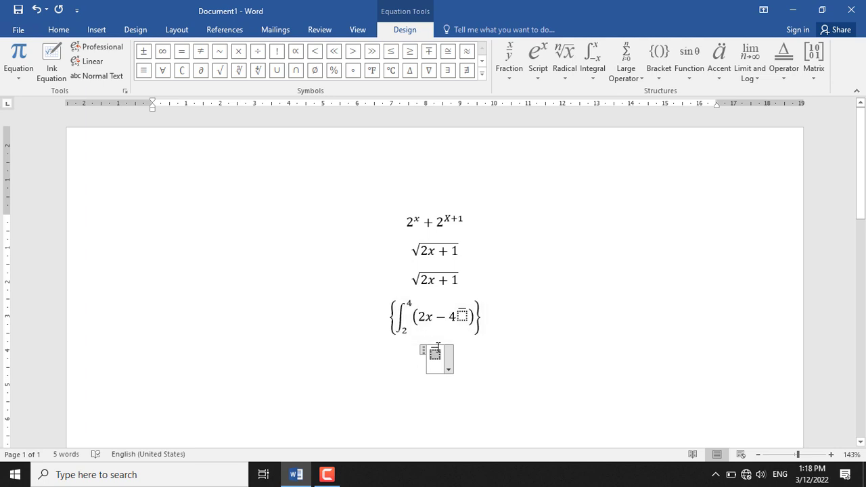
{"action": "type", "text": "X̄"}
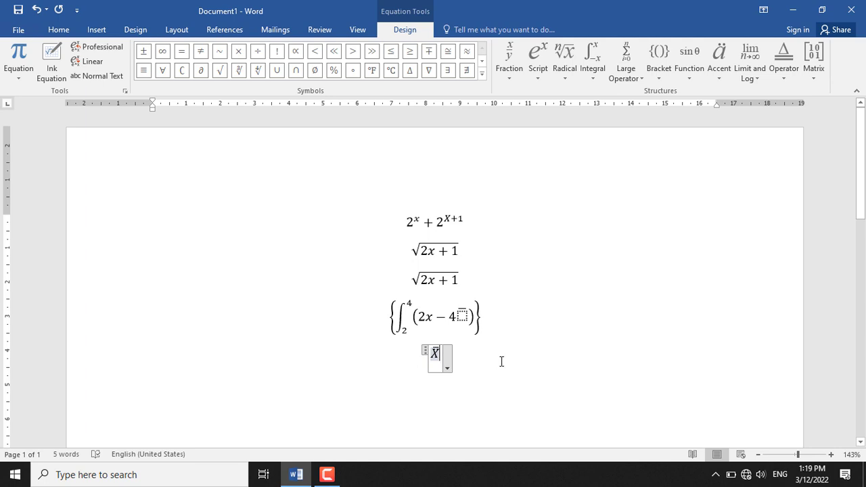
{"action": "left_click", "coordinate": [570, 360]}
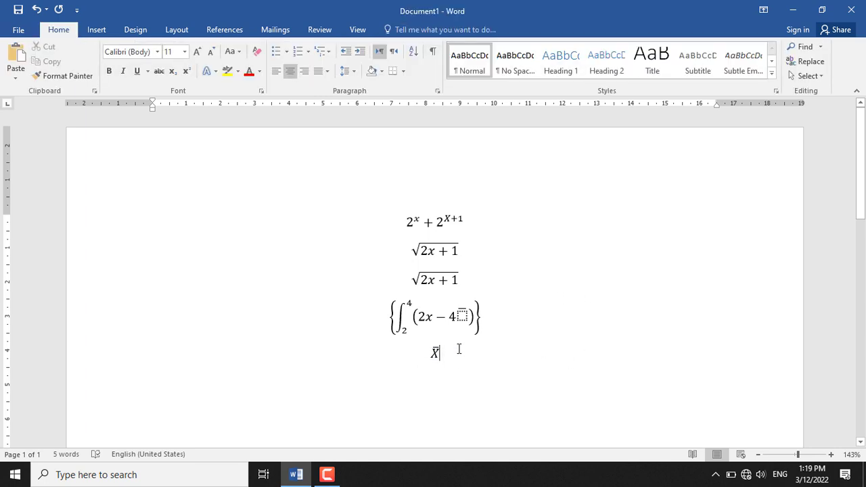
Insert a new equation below the barred X containing an empty 3×3 matrix
{"action": "key", "text": "Return"}
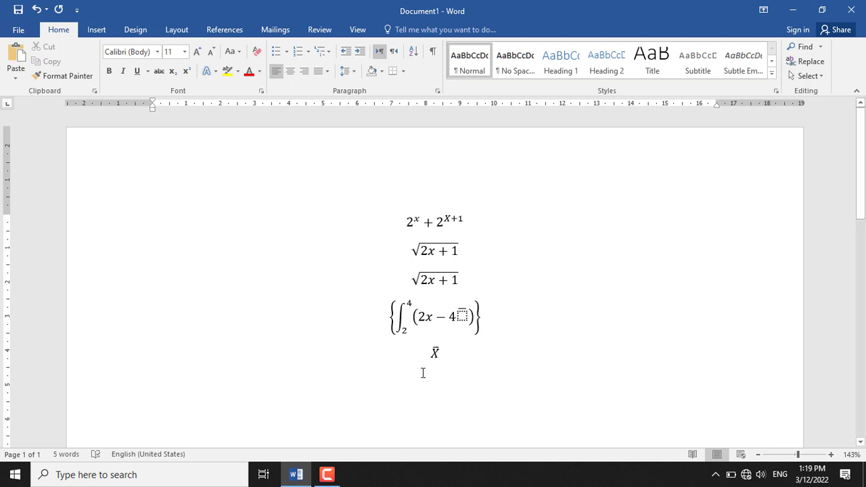
{"action": "key", "text": "alt+equal"}
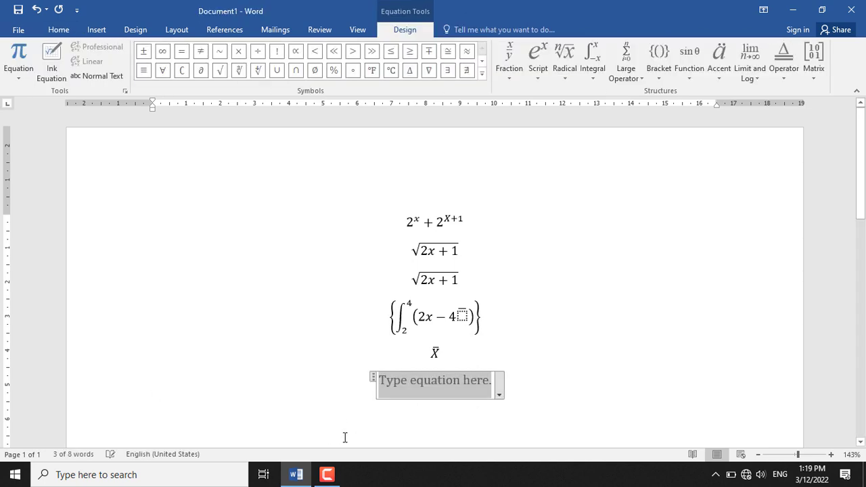
{"action": "left_click", "coordinate": [759, 79]}
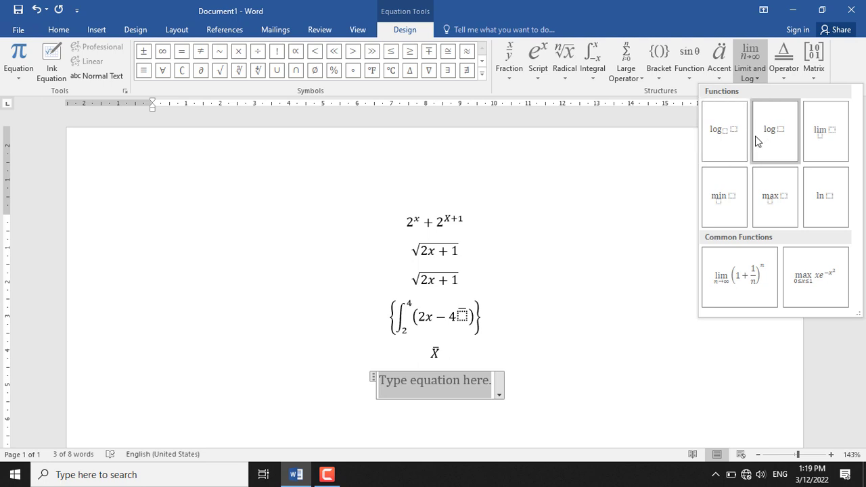
{"action": "left_click", "coordinate": [786, 81]}
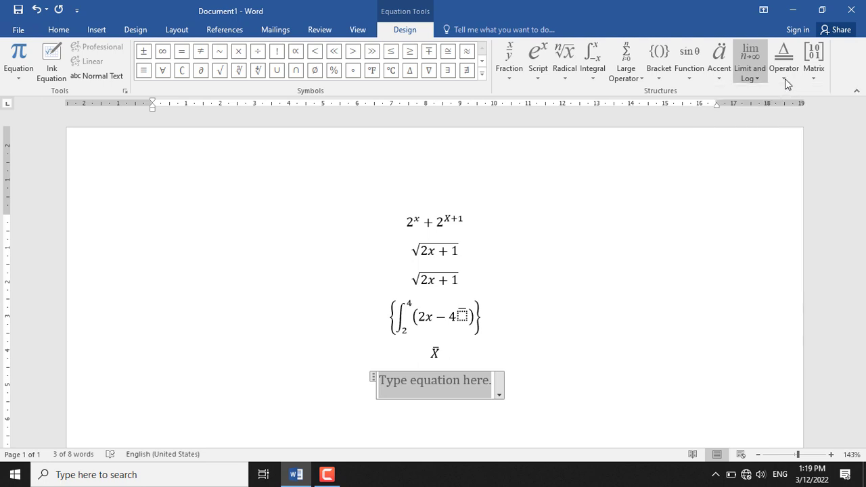
{"action": "left_click", "coordinate": [786, 81]}
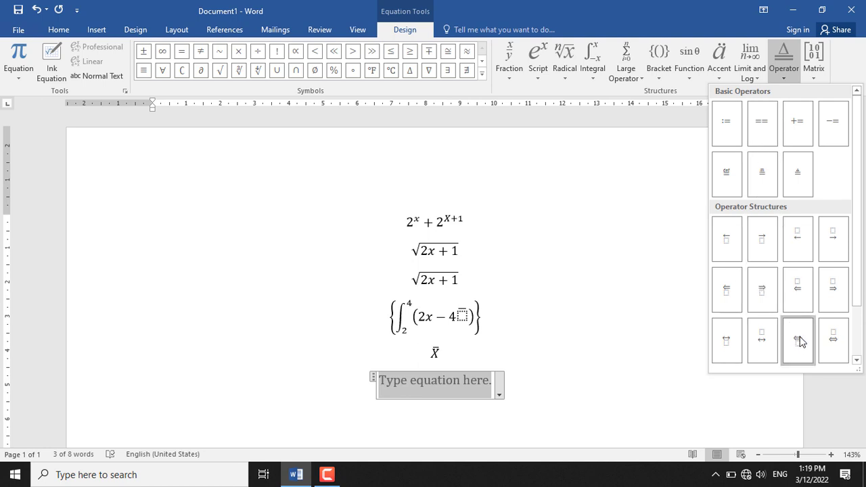
{"action": "left_click", "coordinate": [810, 80]}
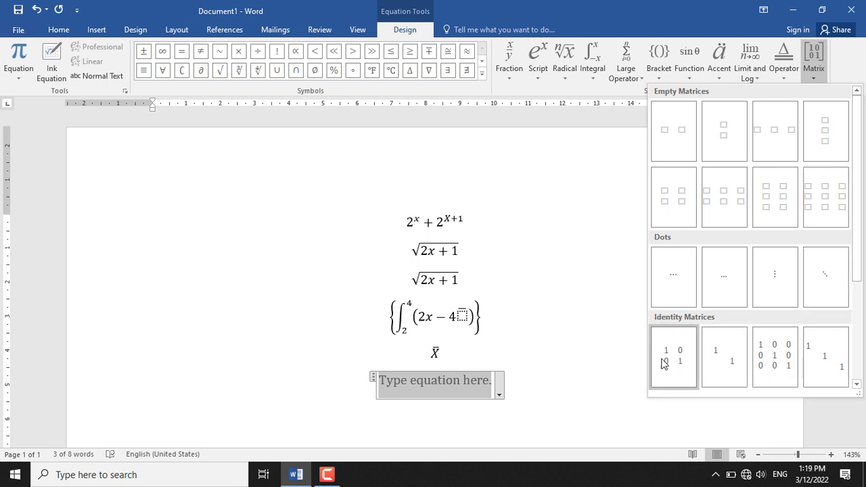
{"action": "left_click", "coordinate": [837, 215]}
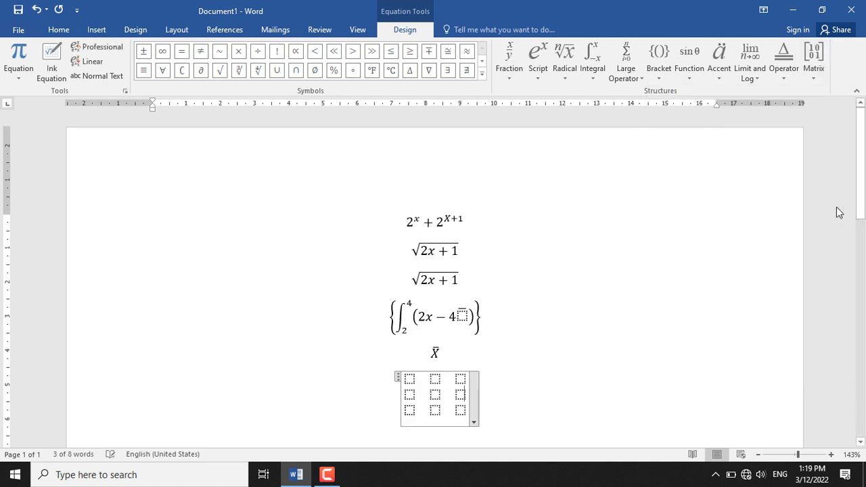
Fill the first row of the matrix with 1, 2 and 3
{"action": "left_click", "coordinate": [410, 381]}
{"action": "type", "text": "1"}
{"action": "key", "text": "Right"}
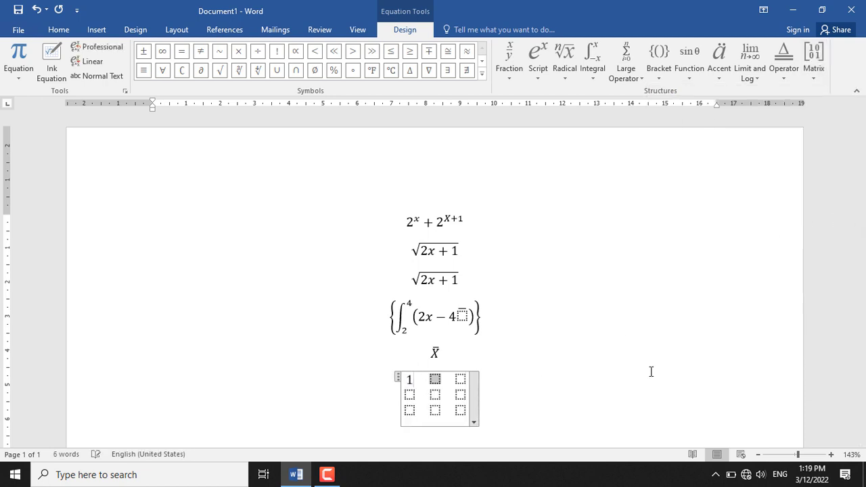
{"action": "type", "text": "2"}
{"action": "key", "text": "Right"}
{"action": "type", "text": "3"}
Fill the second row of the matrix with 4, 5 and 6
{"action": "key", "text": "Down"}
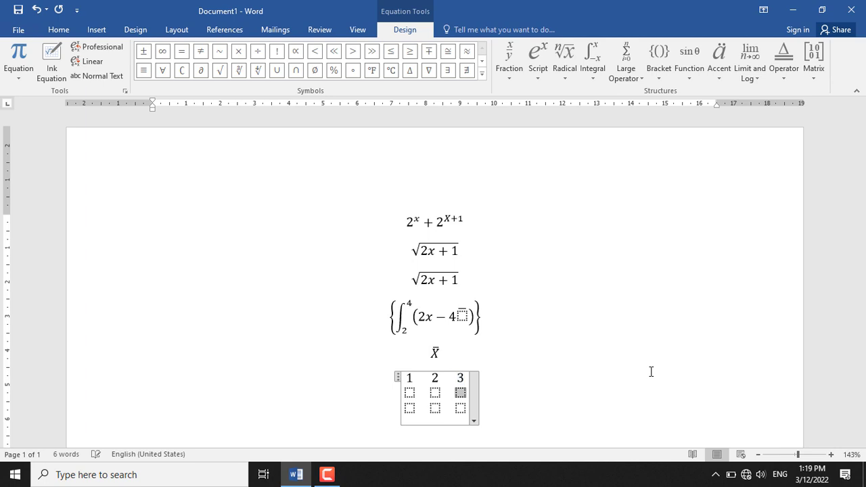
{"action": "key", "text": "Left"}
{"action": "key", "text": "Left"}
{"action": "type", "text": "4"}
{"action": "key", "text": "Right"}
{"action": "type", "text": "5"}
{"action": "key", "text": "Right"}
{"action": "type", "text": "6"}
Fill the third row of the matrix with 1, 3 and 4, and leave the equation
{"action": "key", "text": "Down"}
{"action": "key", "text": "Left"}
{"action": "key", "text": "Left"}
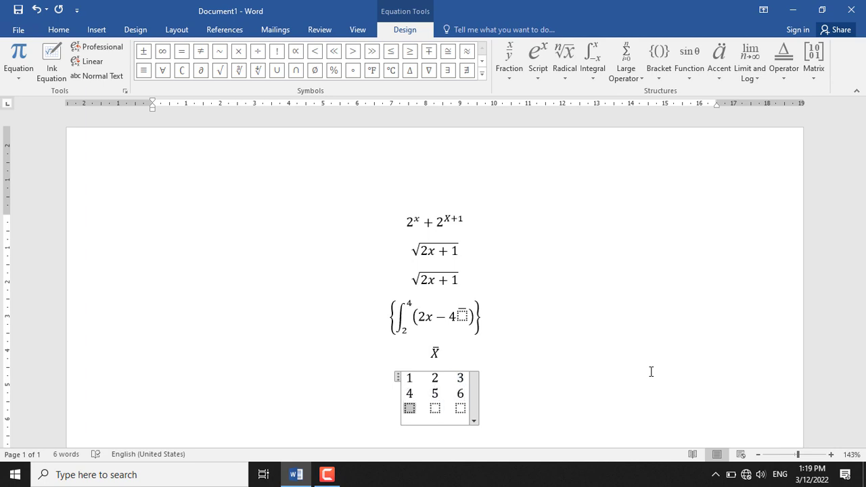
{"action": "type", "text": "1"}
{"action": "key", "text": "Right"}
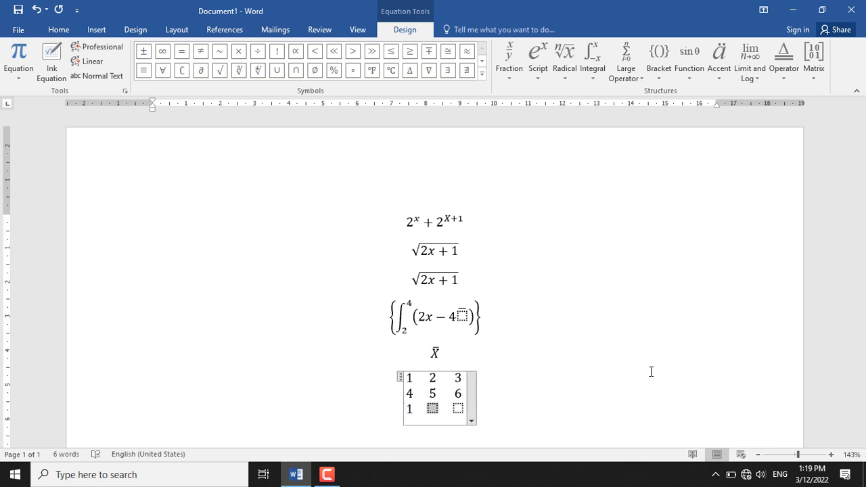
{"action": "type", "text": "3"}
{"action": "key", "text": "Right"}
{"action": "type", "text": "4"}
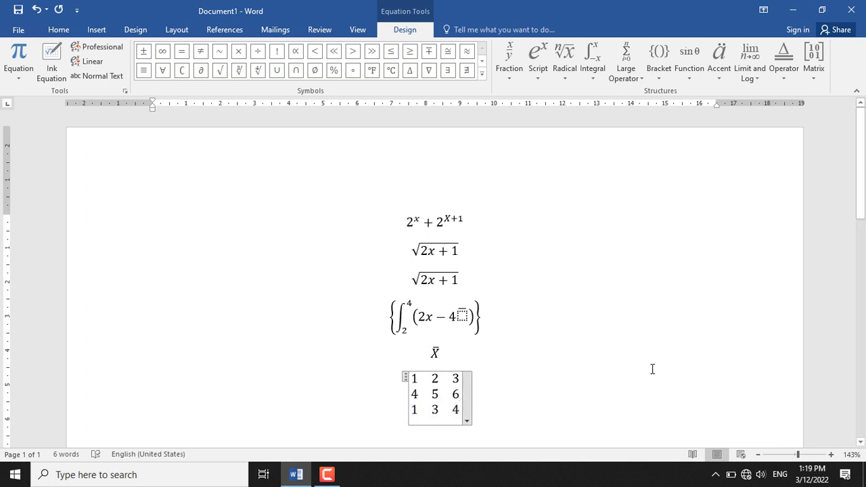
{"action": "key", "text": "Down"}
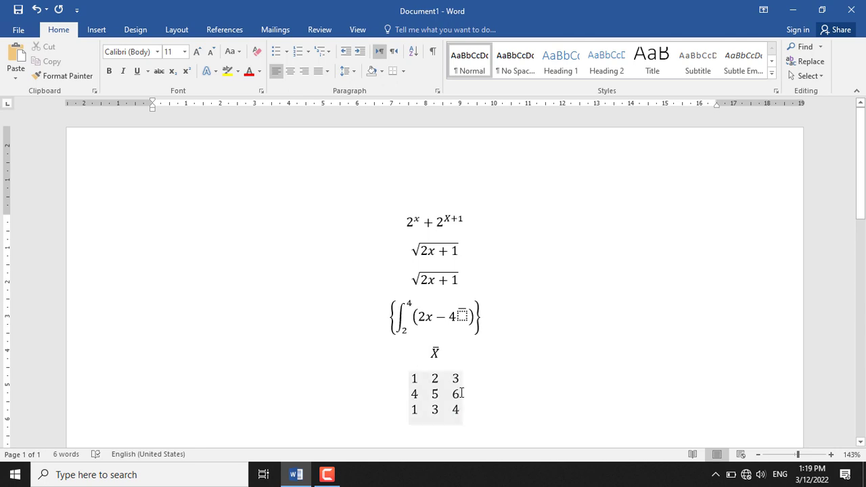
Enclose the whole 3×3 matrix in square brackets
{"action": "left_click", "coordinate": [418, 392]}
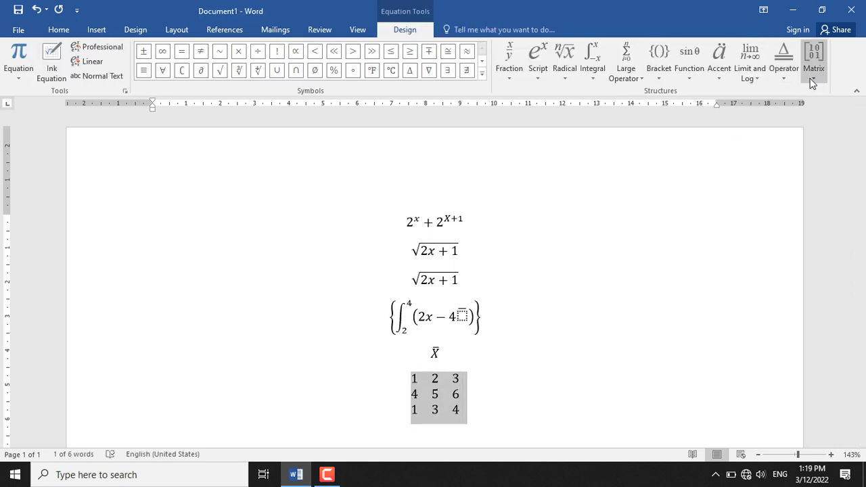
{"action": "left_click", "coordinate": [660, 80]}
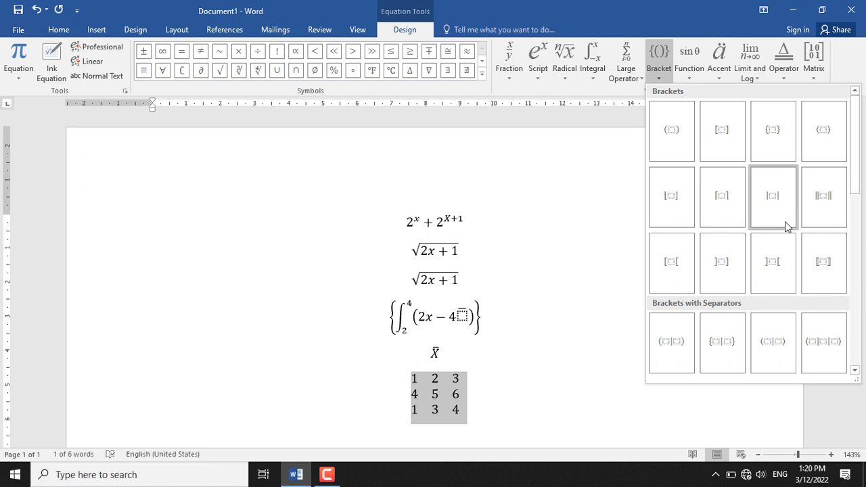
{"action": "left_click", "coordinate": [726, 135]}
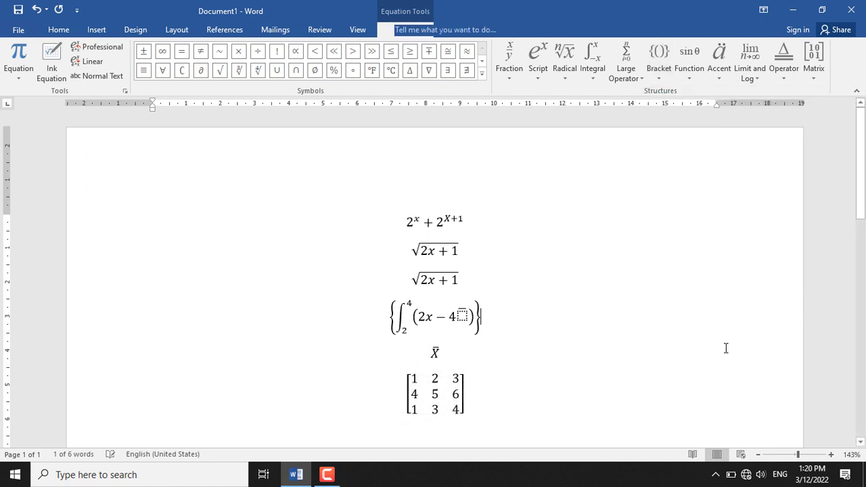
{"action": "left_click", "coordinate": [545, 412]}
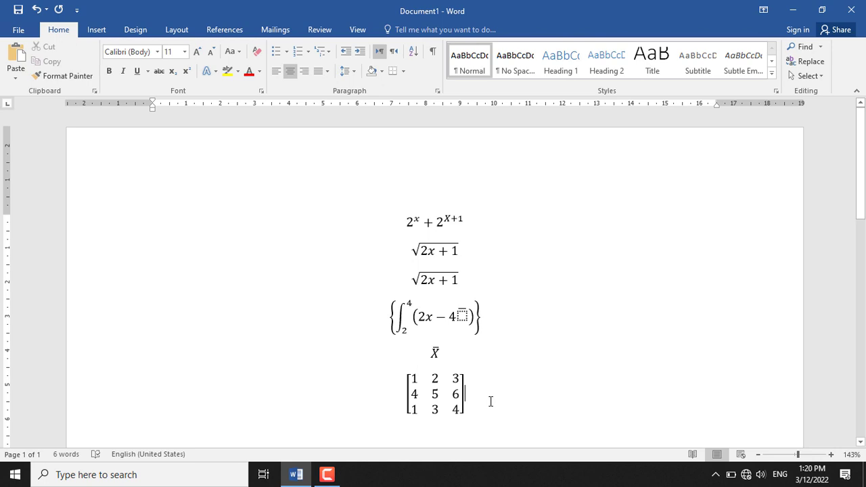
Extend the upper square root equation with a greater-than sign followed by 2 with superscript x
{"action": "left_click", "coordinate": [459, 401]}
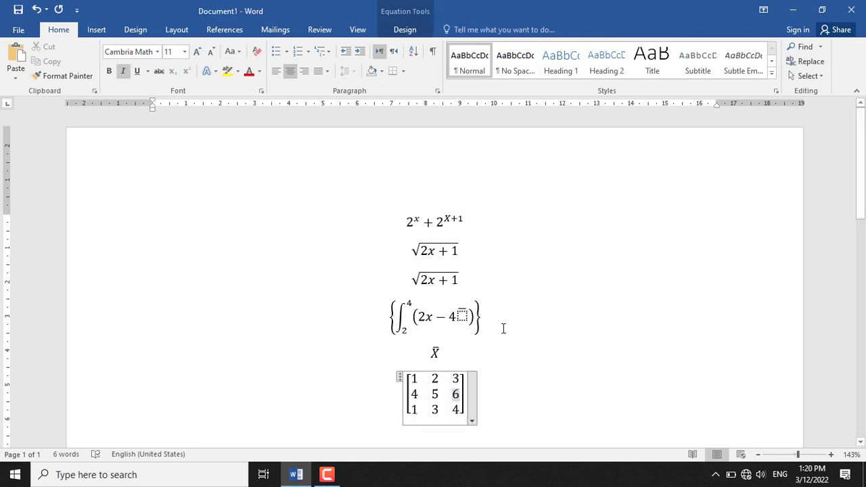
{"action": "left_click", "coordinate": [405, 29]}
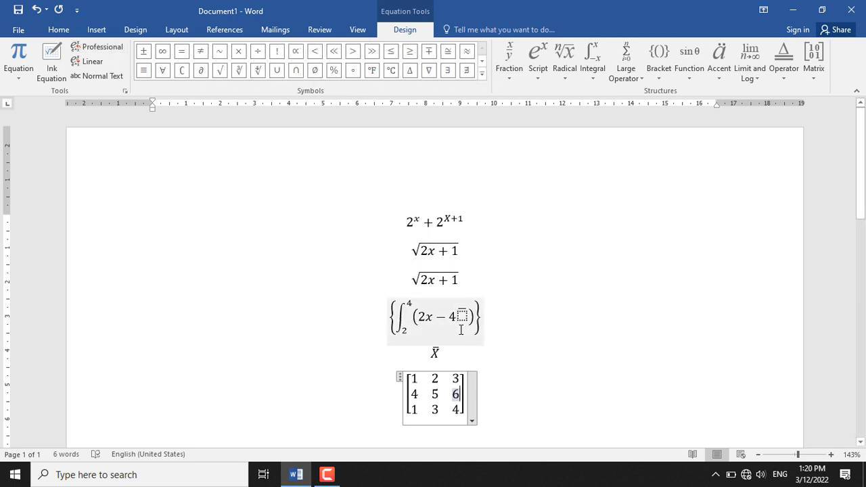
{"action": "left_click", "coordinate": [461, 252]}
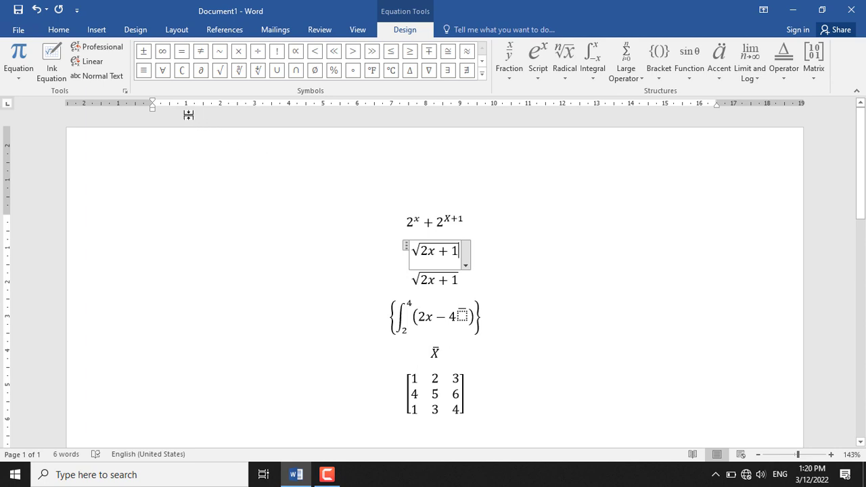
{"action": "left_click", "coordinate": [352, 51]}
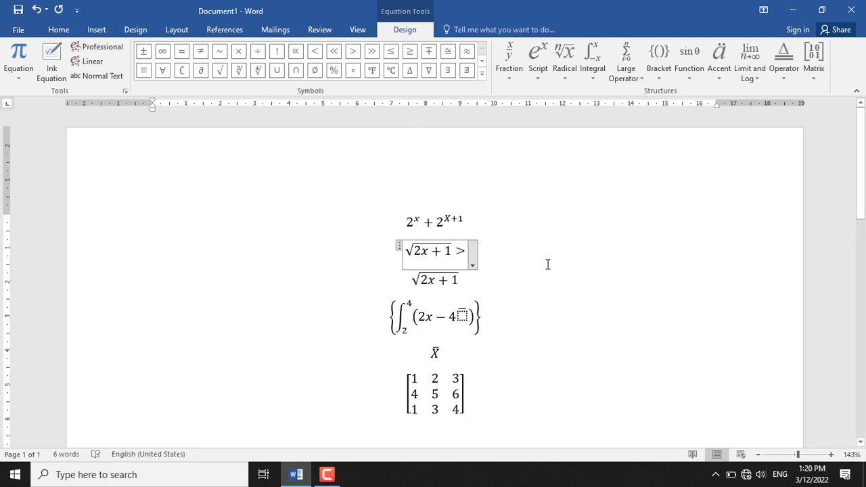
{"action": "left_click", "coordinate": [538, 67]}
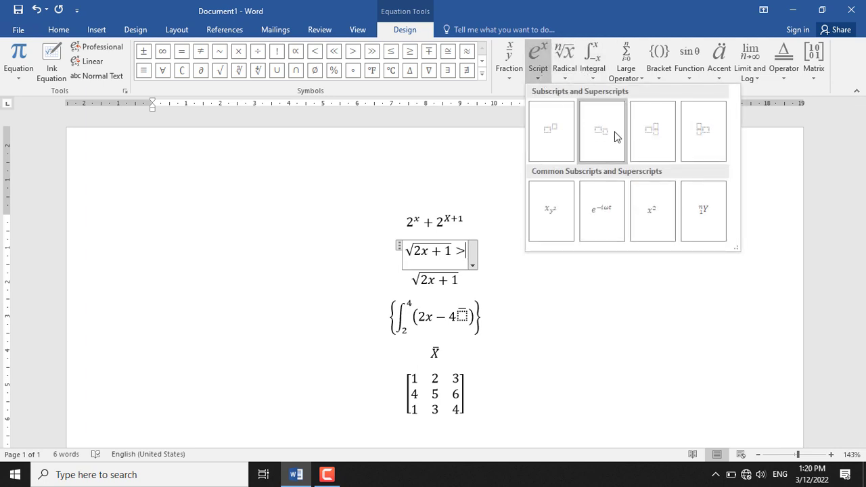
{"action": "left_click", "coordinate": [549, 142]}
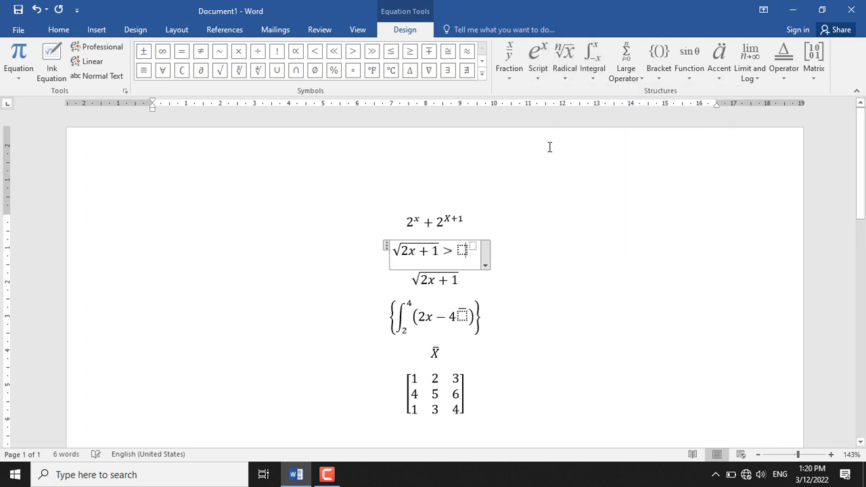
{"action": "left_click", "coordinate": [463, 252]}
{"action": "type", "text": "2"}
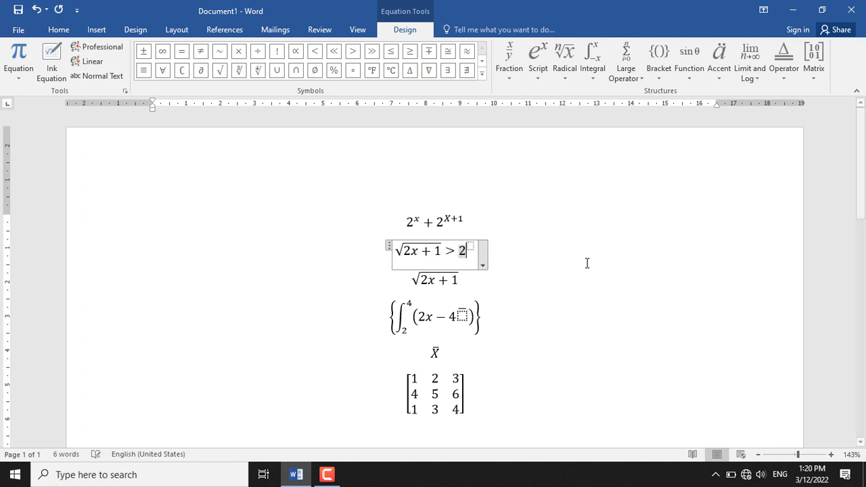
{"action": "type", "text": "x"}
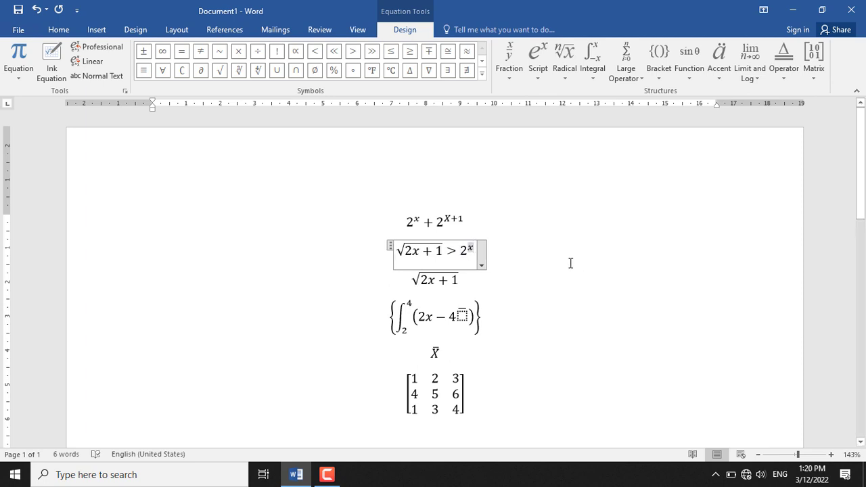
{"action": "left_click", "coordinate": [539, 245]}
Browse the equation symbol sets, viewing Basic Math, Greek Letters and Geometry
{"action": "left_click", "coordinate": [448, 250]}
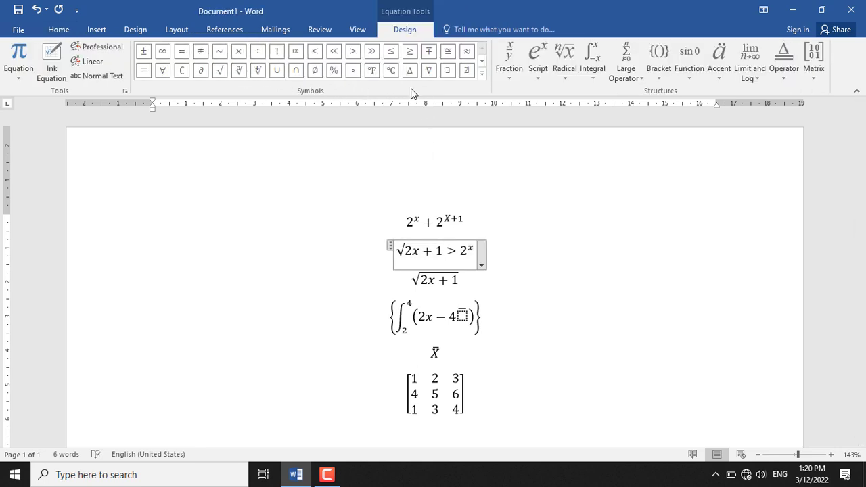
{"action": "left_click", "coordinate": [482, 73]}
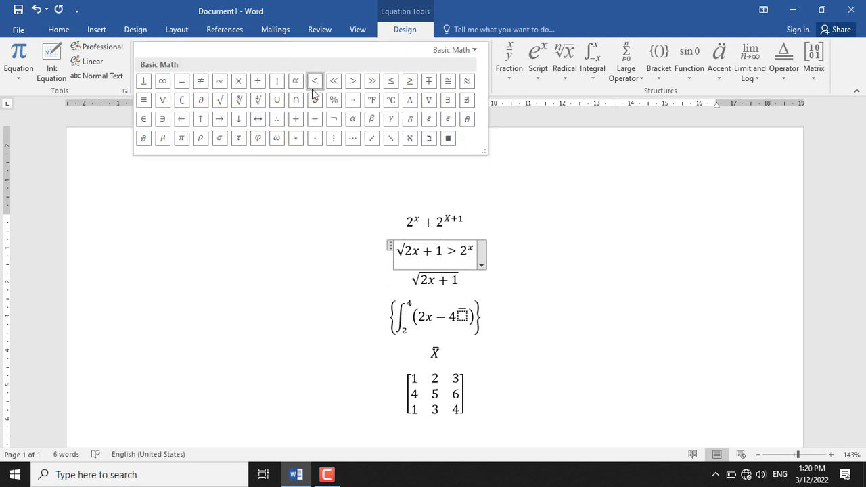
{"action": "left_click", "coordinate": [474, 52]}
{"action": "left_click", "coordinate": [475, 81]}
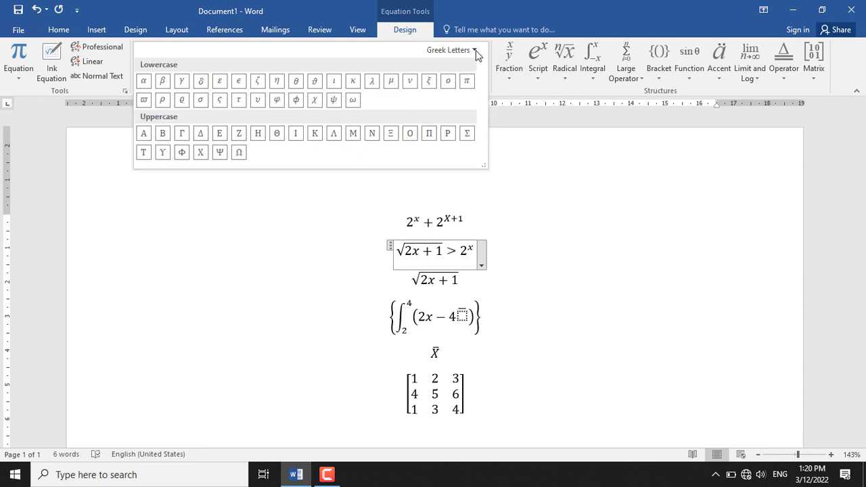
{"action": "left_click", "coordinate": [474, 51]}
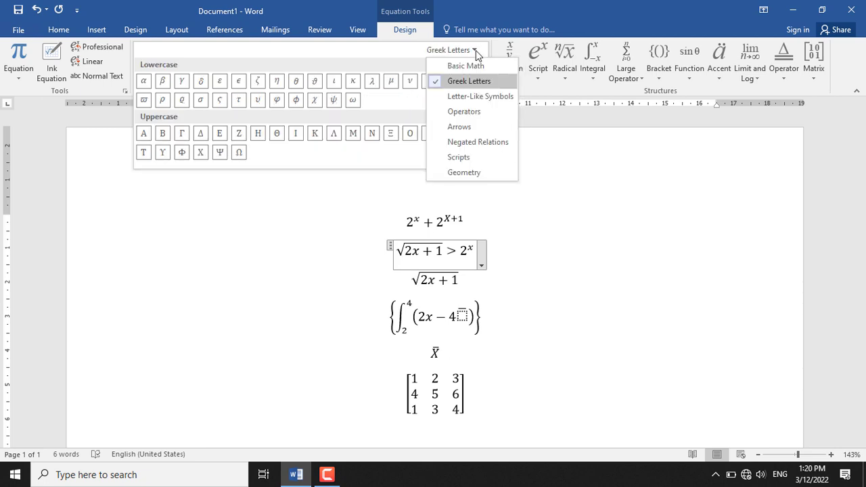
{"action": "left_click", "coordinate": [475, 172]}
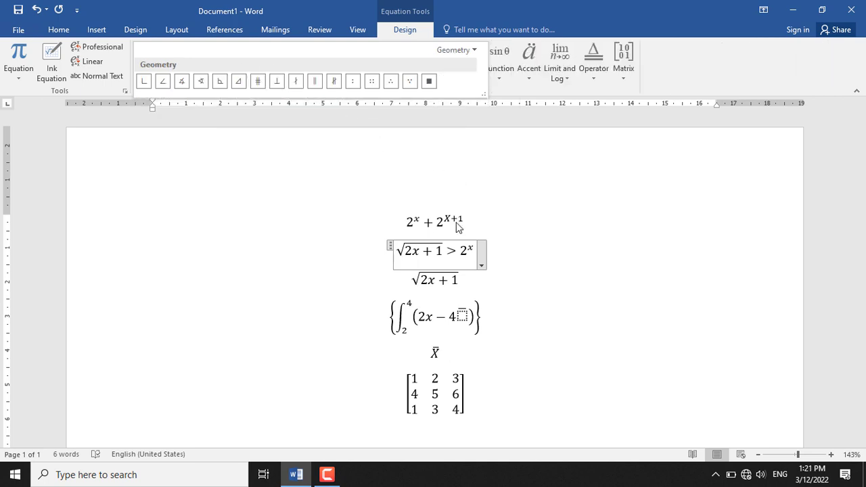
{"action": "left_click", "coordinate": [553, 310]}
{"action": "scroll", "coordinate": [514, 280], "scroll_direction": "down", "scroll_amount": 3}
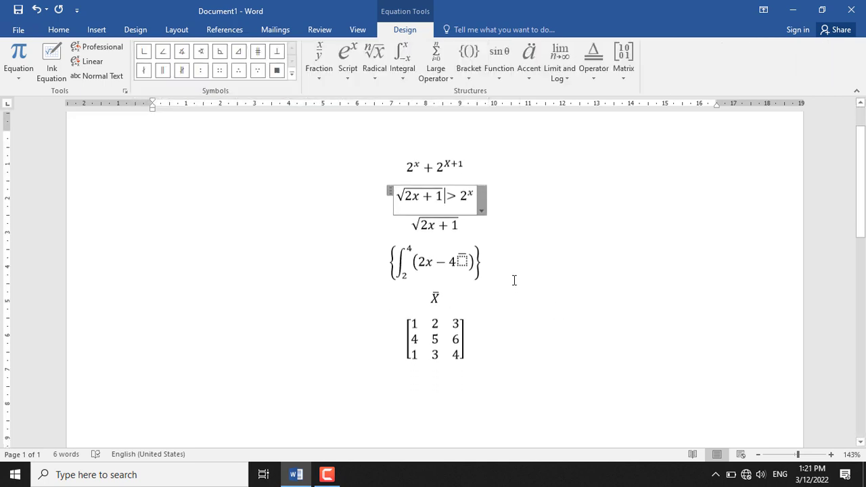
{"action": "scroll", "coordinate": [515, 273], "scroll_direction": "up", "scroll_amount": 3}
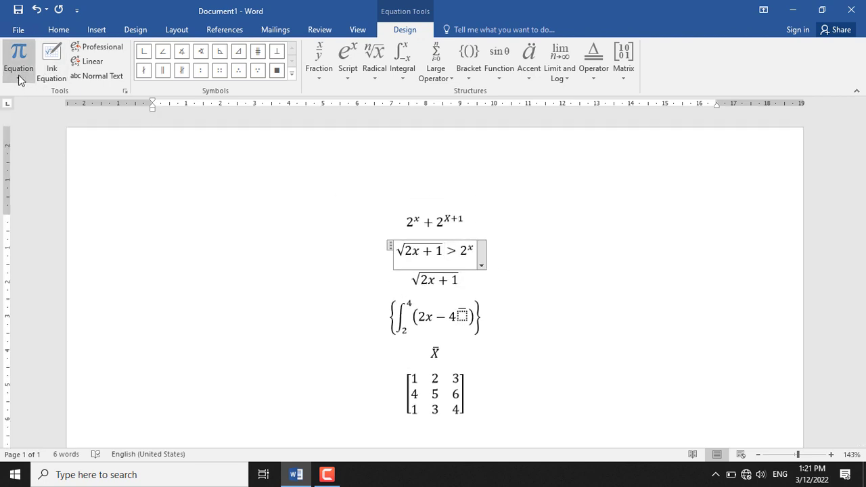
Start a new blank line below the bracketed matrix
{"action": "left_click", "coordinate": [58, 29]}
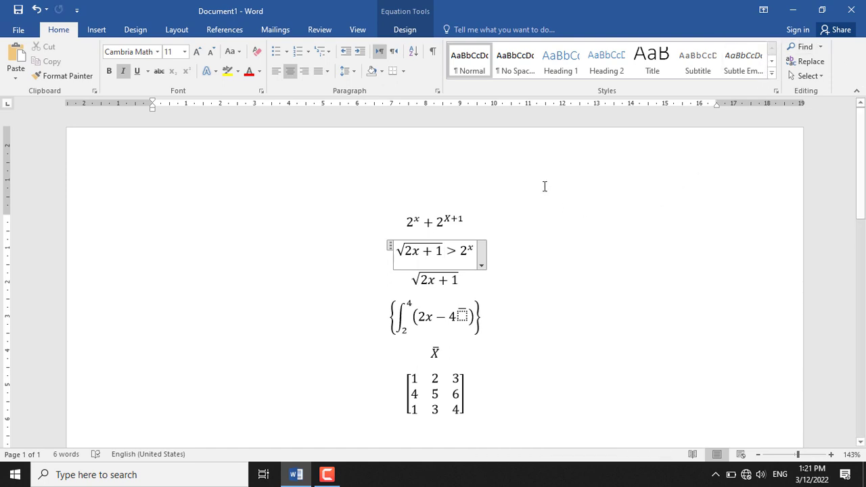
{"action": "scroll", "coordinate": [522, 351], "scroll_direction": "down", "scroll_amount": 4}
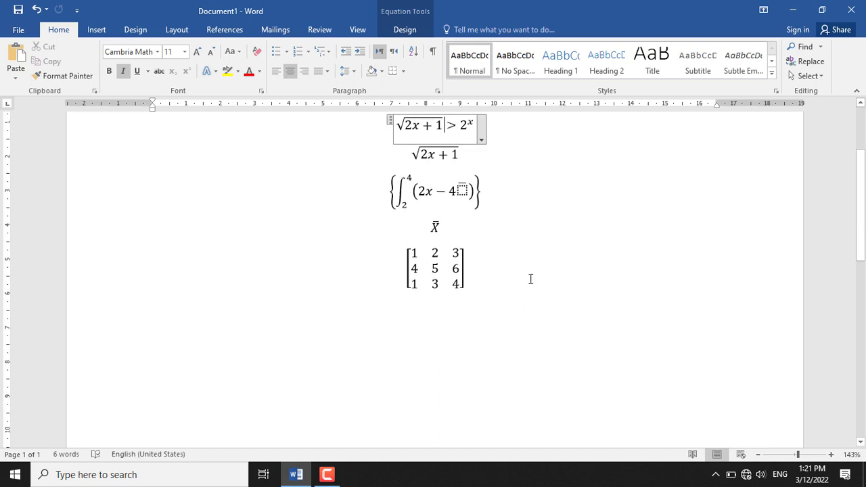
{"action": "left_click", "coordinate": [537, 271]}
{"action": "key", "text": "Return"}
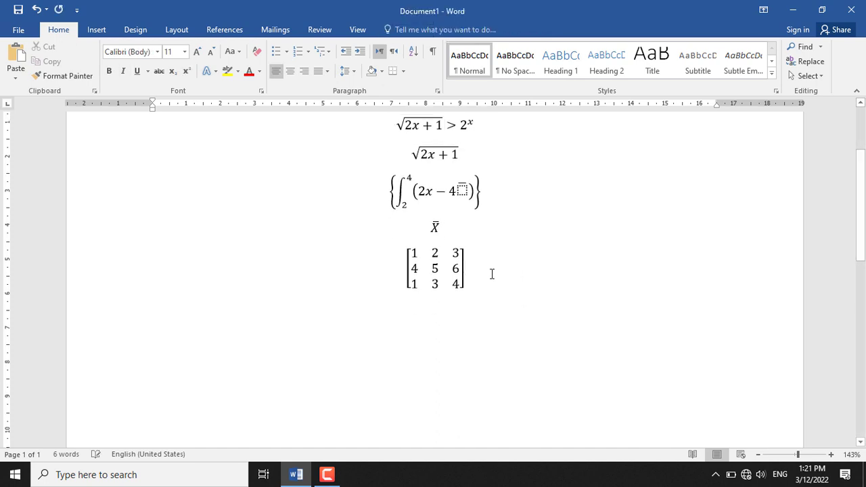
Insert a new MathType 6.0 Equation object on the blank line below the bracketed matrix
{"action": "left_click", "coordinate": [96, 29]}
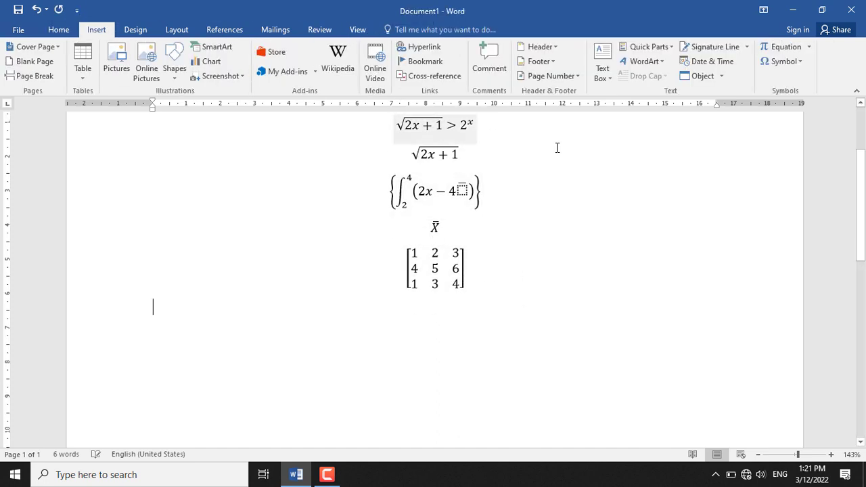
{"action": "left_click", "coordinate": [722, 75]}
{"action": "left_click", "coordinate": [713, 92]}
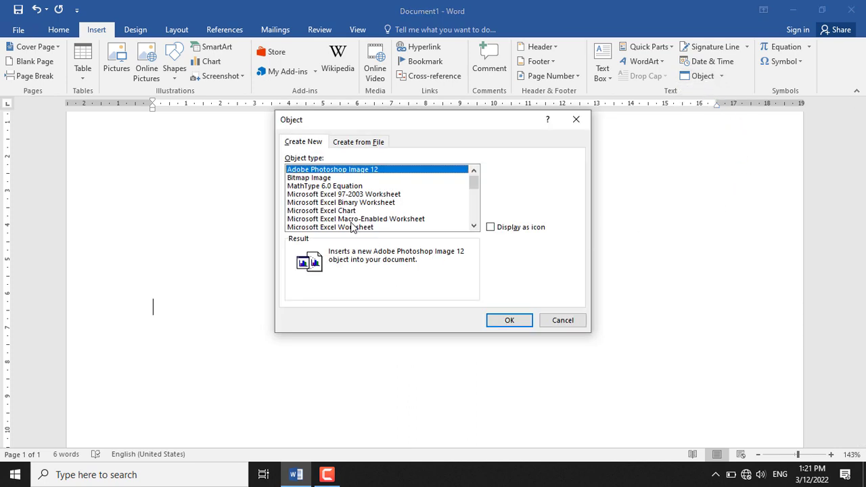
{"action": "left_click", "coordinate": [350, 186]}
{"action": "double_click", "coordinate": [351, 187]}
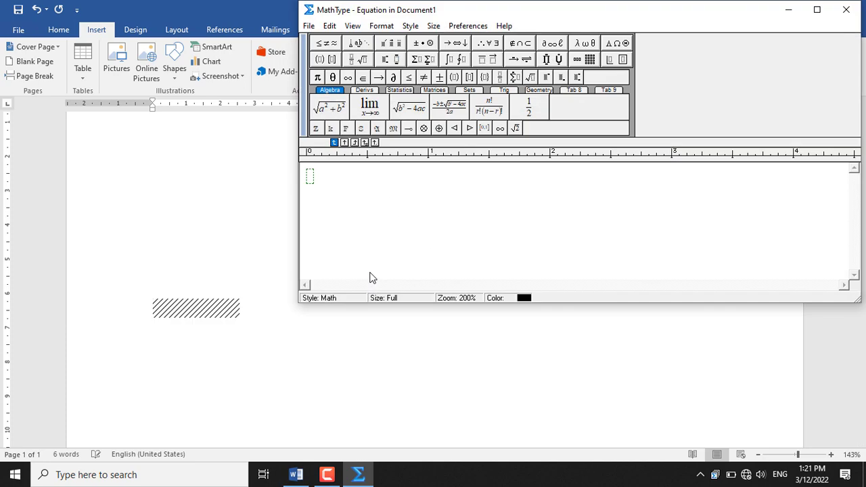
Move the MathType equation window down so that the document's existing equations and matrix are uncovered
{"action": "left_click_drag", "start_coordinate": [714, 14], "coordinate": [648, 235]}
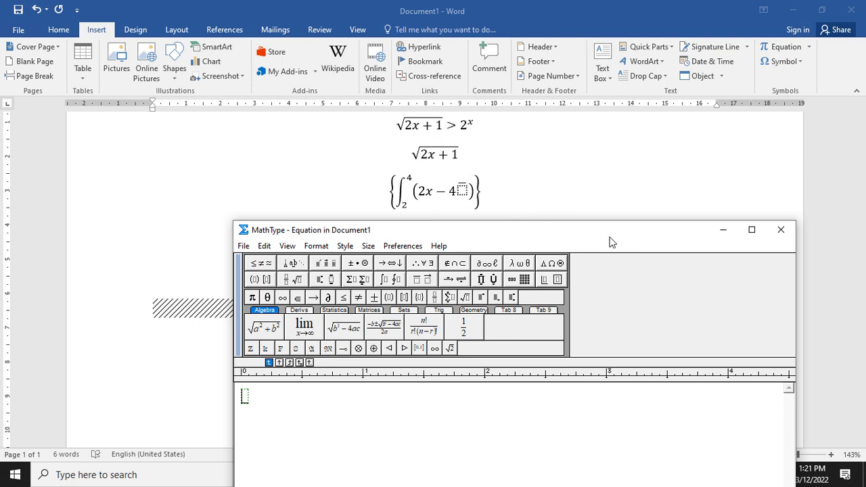
{"action": "left_click_drag", "start_coordinate": [606, 241], "coordinate": [496, 314]}
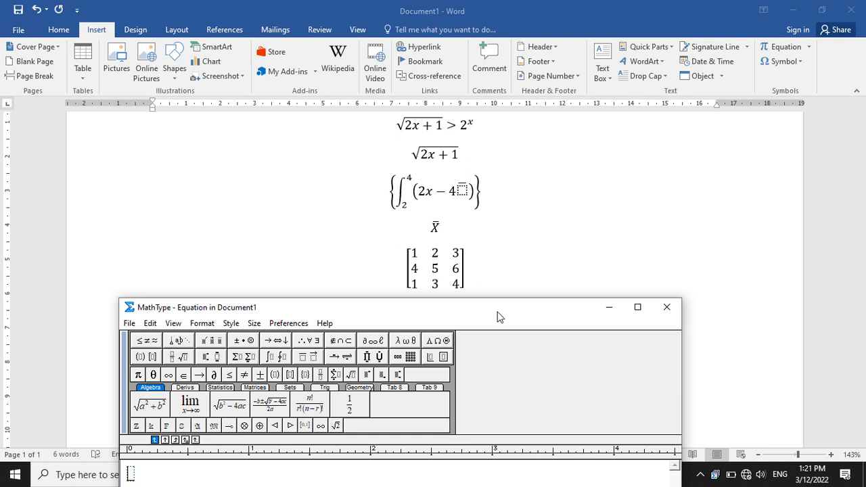
{"action": "left_click_drag", "start_coordinate": [496, 315], "coordinate": [499, 312]}
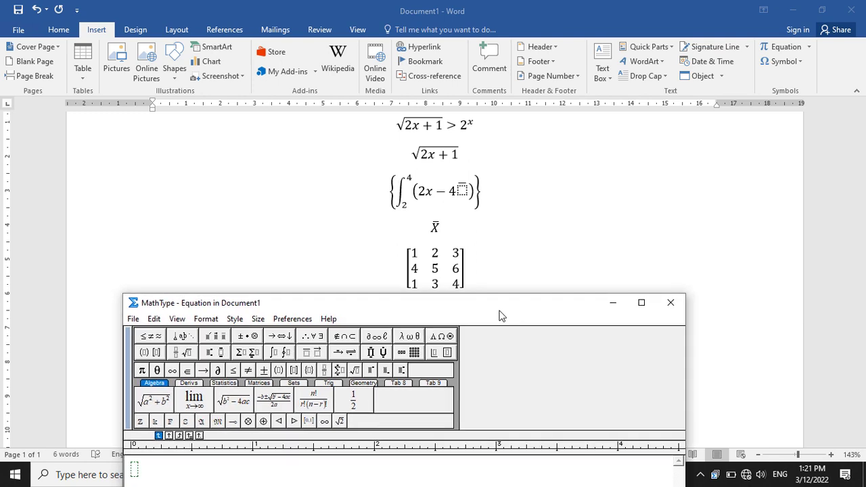